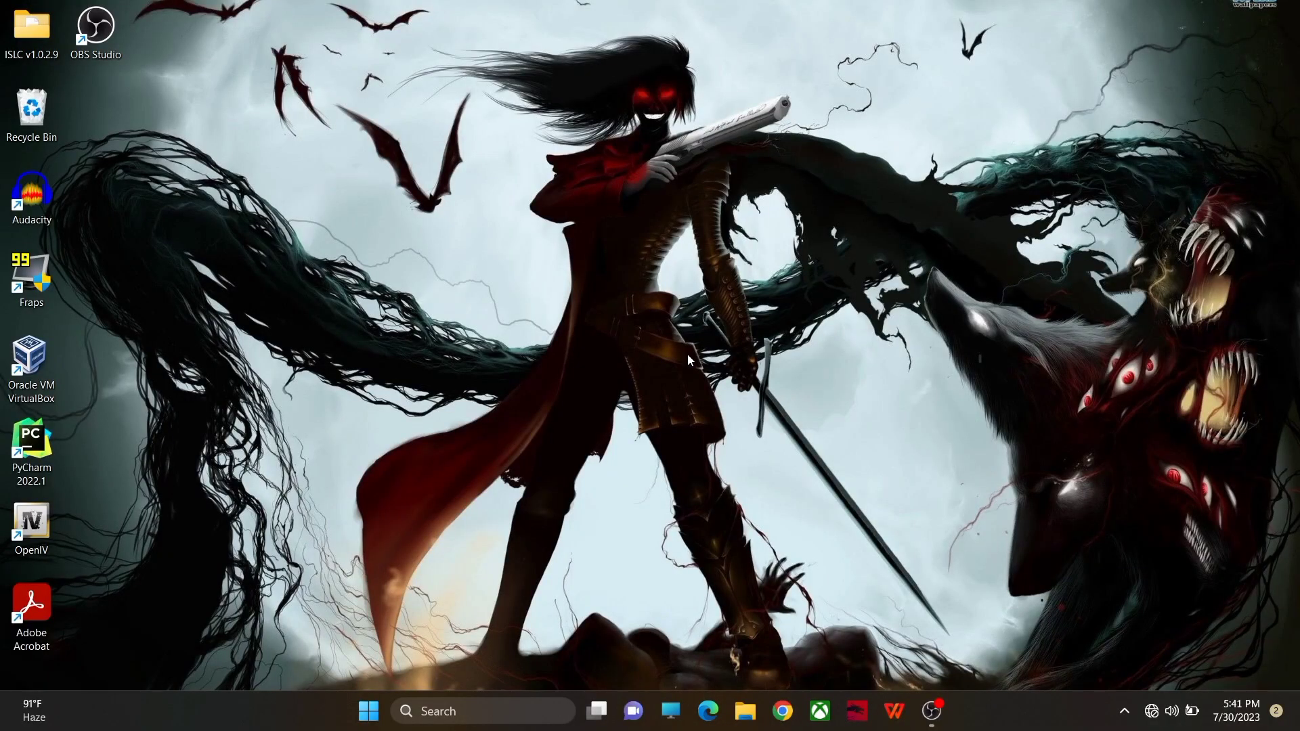
- Run appdata and browse to Local\Remnant 2\Saved\Config\Windows, where GameUserSettings.ini is
{"action": "key", "text": "super+r"}
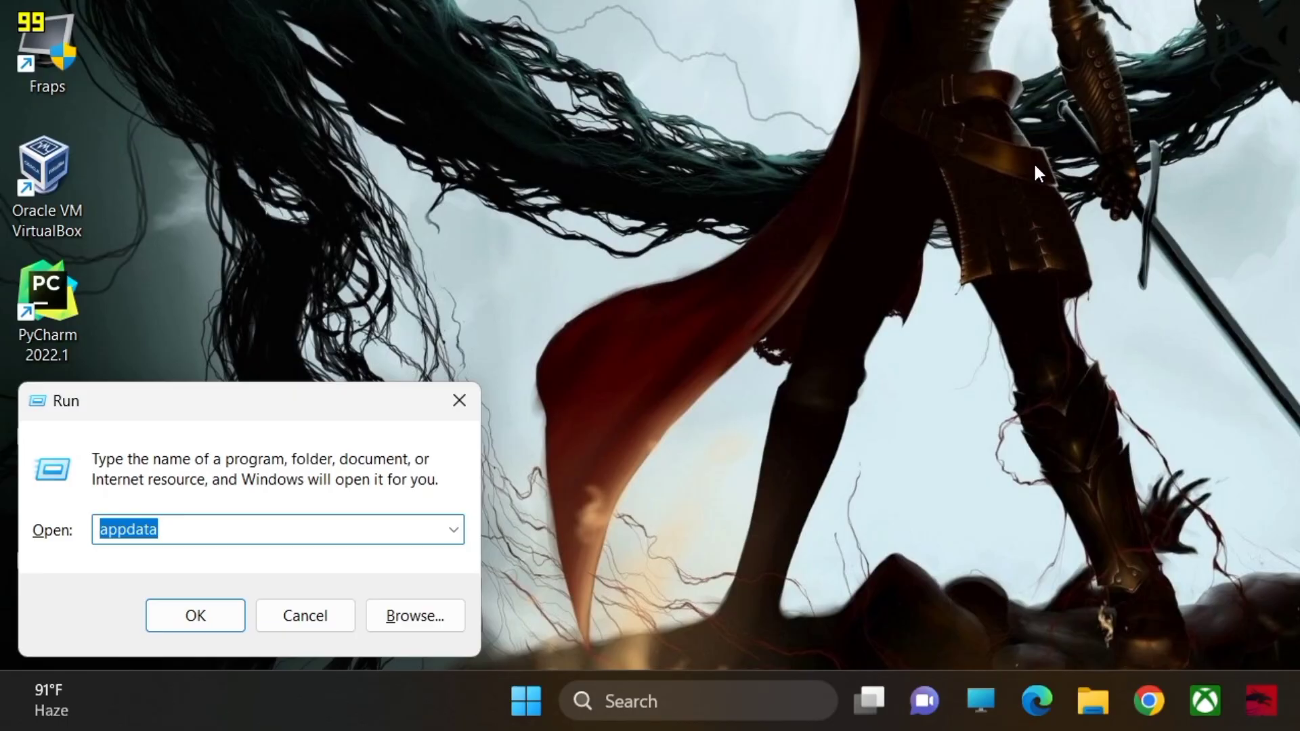
{"action": "key", "text": "Return"}
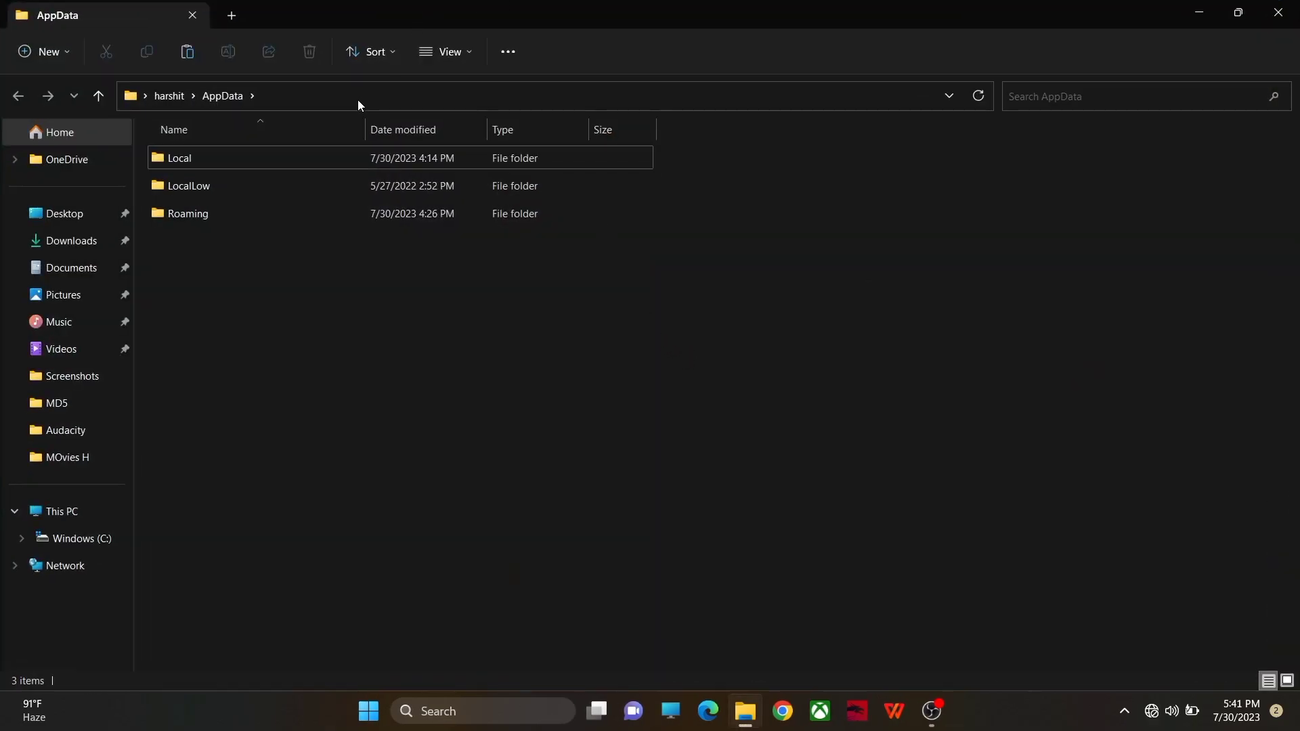
{"action": "double_click", "coordinate": [273, 163]}
{"action": "scroll", "coordinate": [379, 490], "scroll_direction": "down", "scroll_amount": 5}
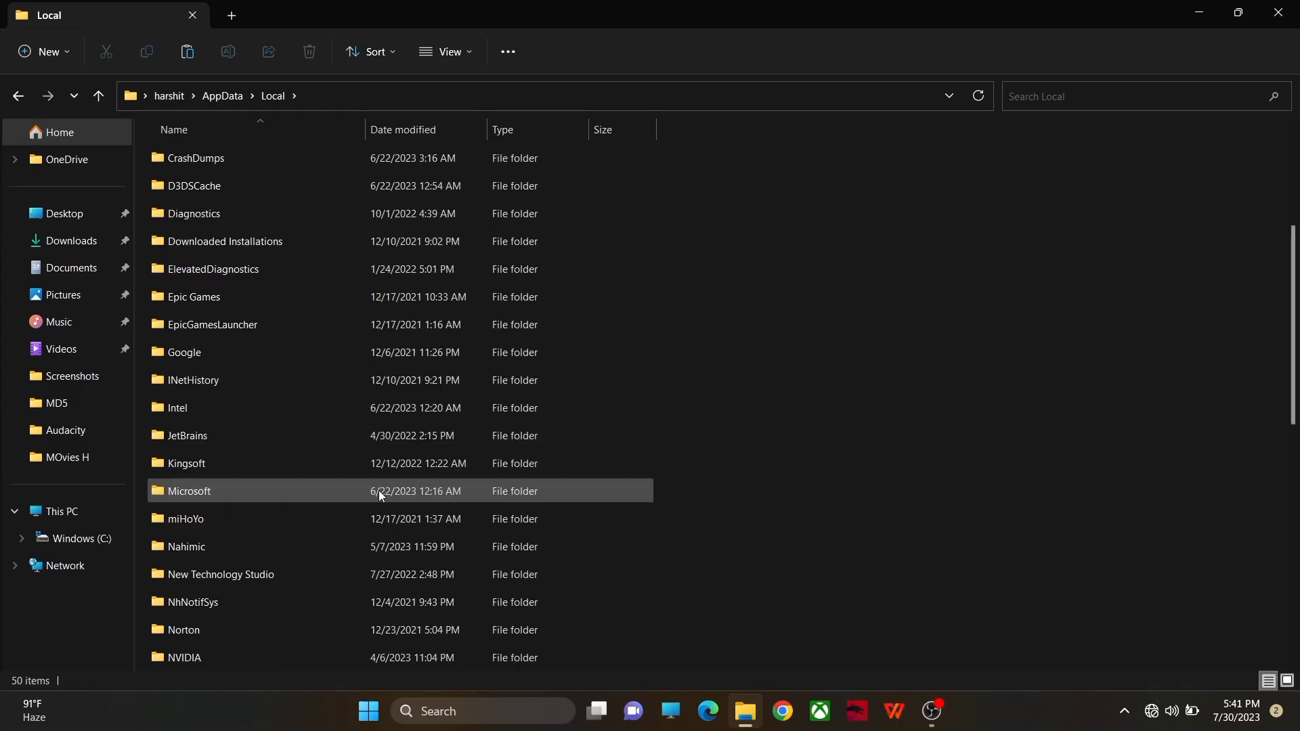
{"action": "scroll", "coordinate": [329, 519], "scroll_direction": "down", "scroll_amount": 3}
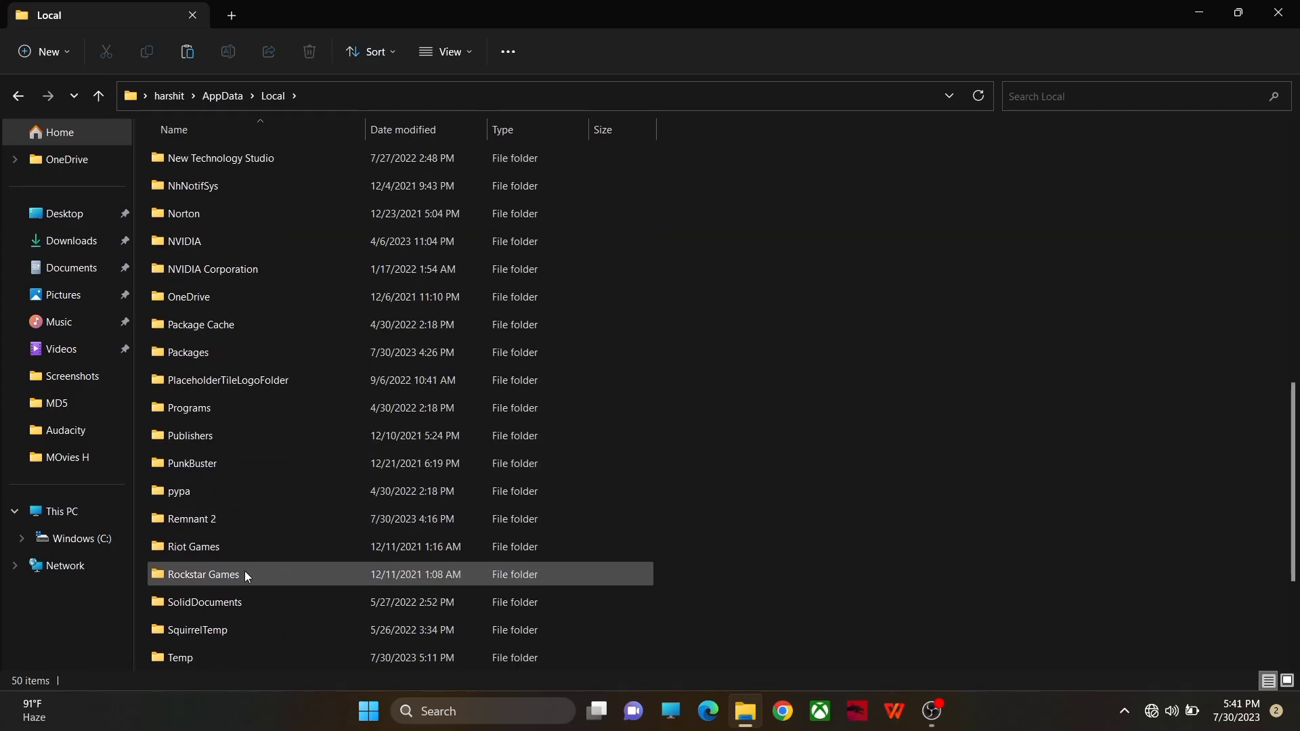
{"action": "left_click", "coordinate": [230, 522]}
{"action": "double_click", "coordinate": [230, 523]}
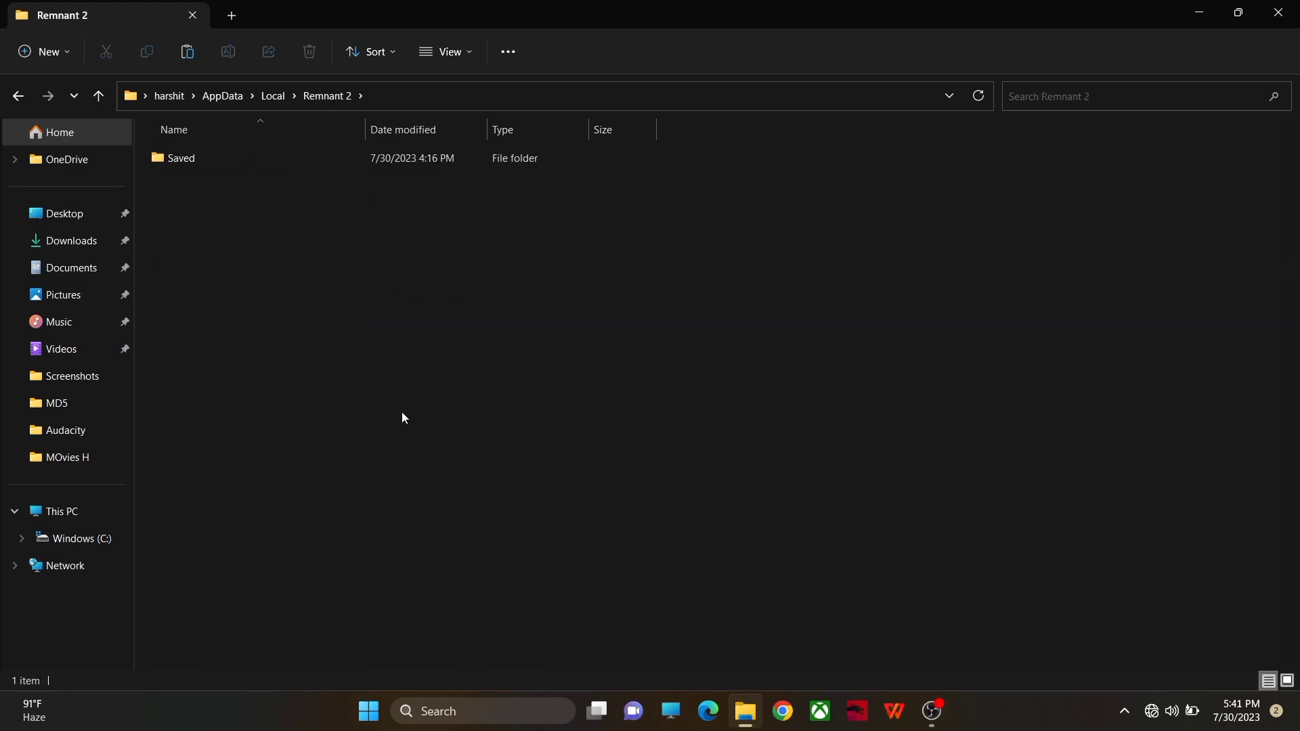
{"action": "double_click", "coordinate": [282, 156]}
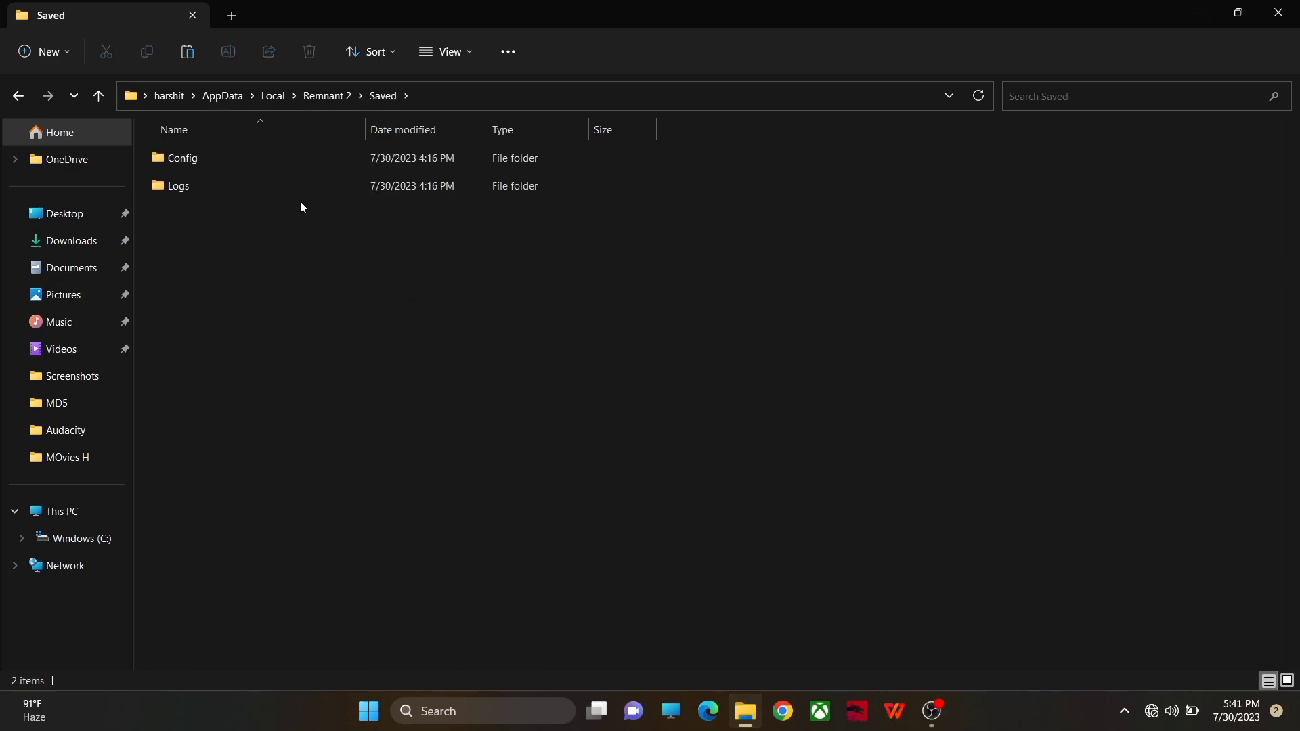
{"action": "double_click", "coordinate": [251, 166]}
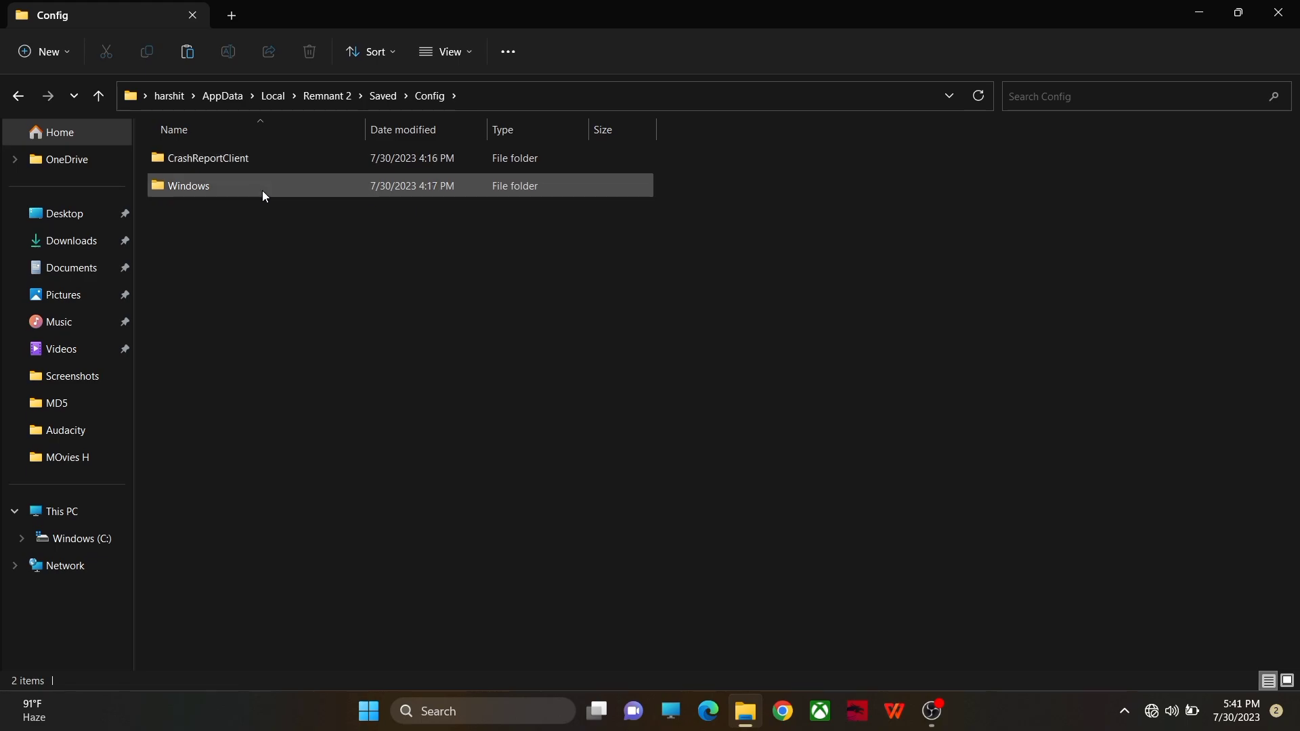
{"action": "double_click", "coordinate": [264, 195]}
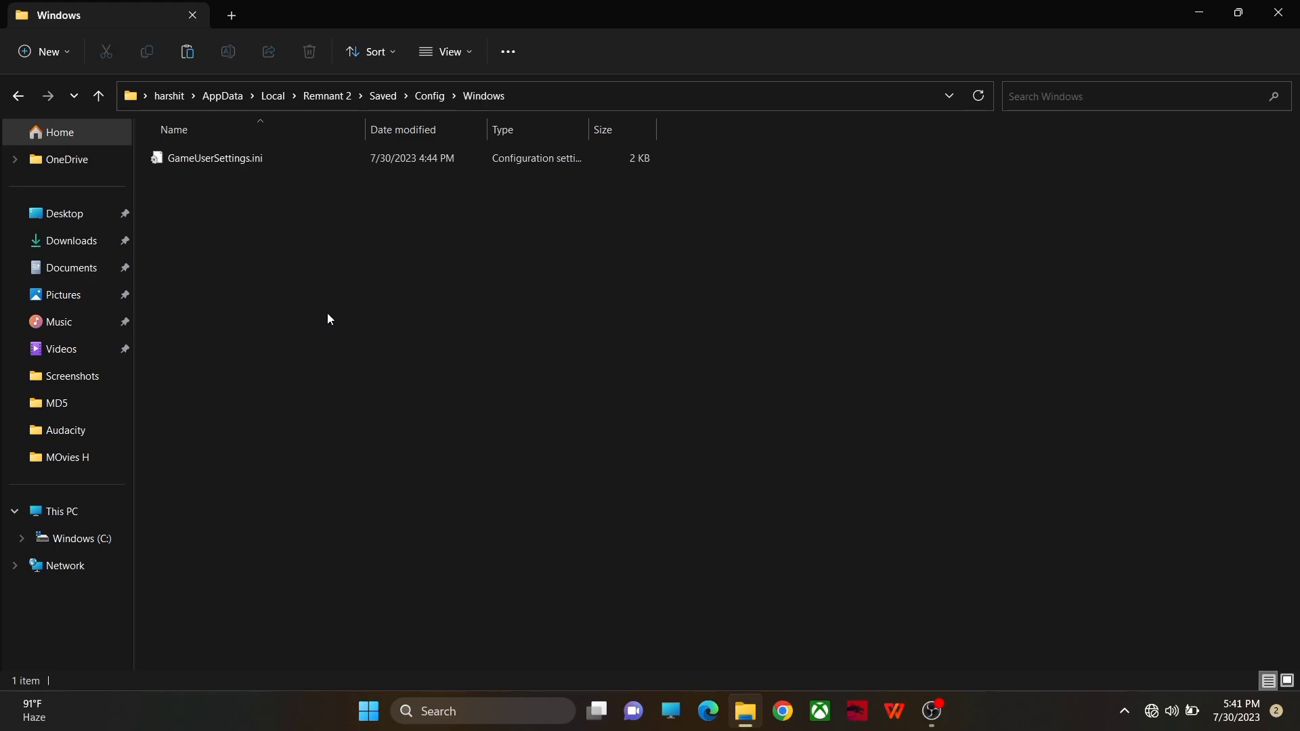
- Open GameUserSettings.ini in Notepad++ and change bUseDynamicResolution from false to True on line 8
{"action": "right_click", "coordinate": [265, 165]}
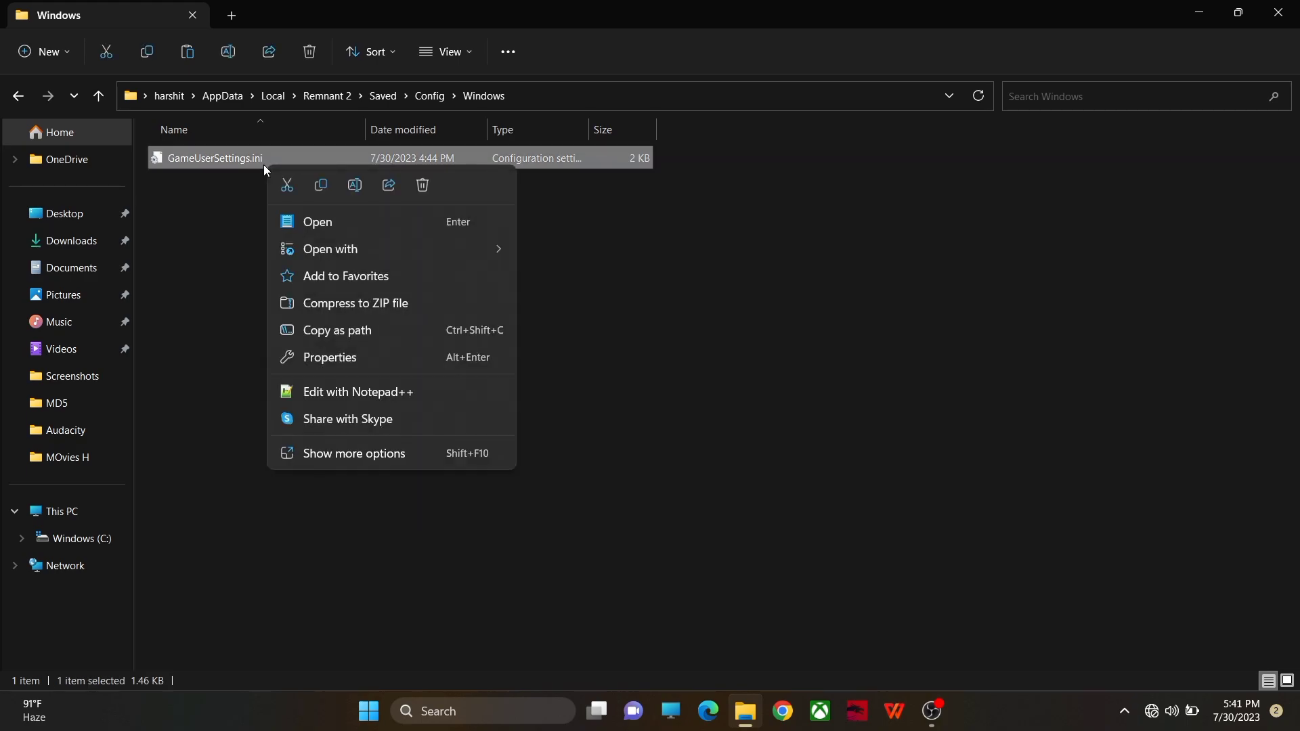
{"action": "left_click", "coordinate": [384, 400]}
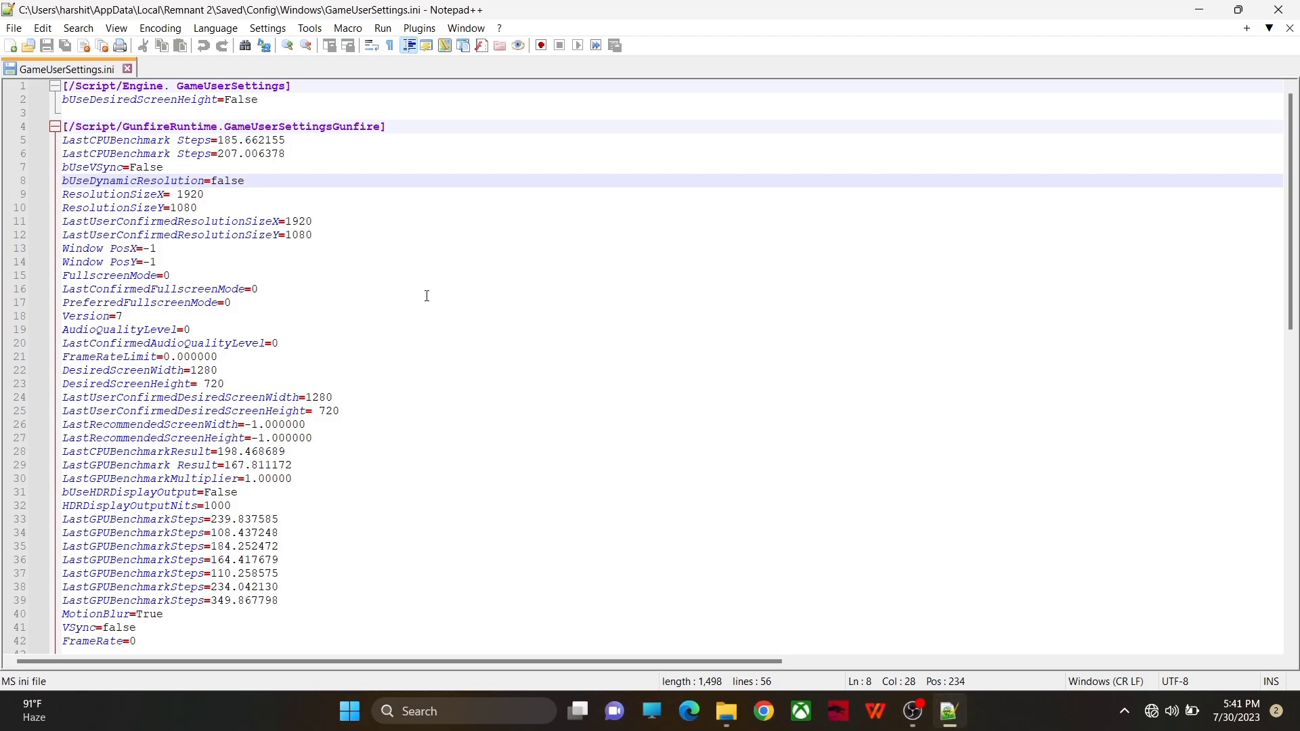
{"action": "scroll", "coordinate": [375, 388], "scroll_direction": "down", "scroll_amount": 1}
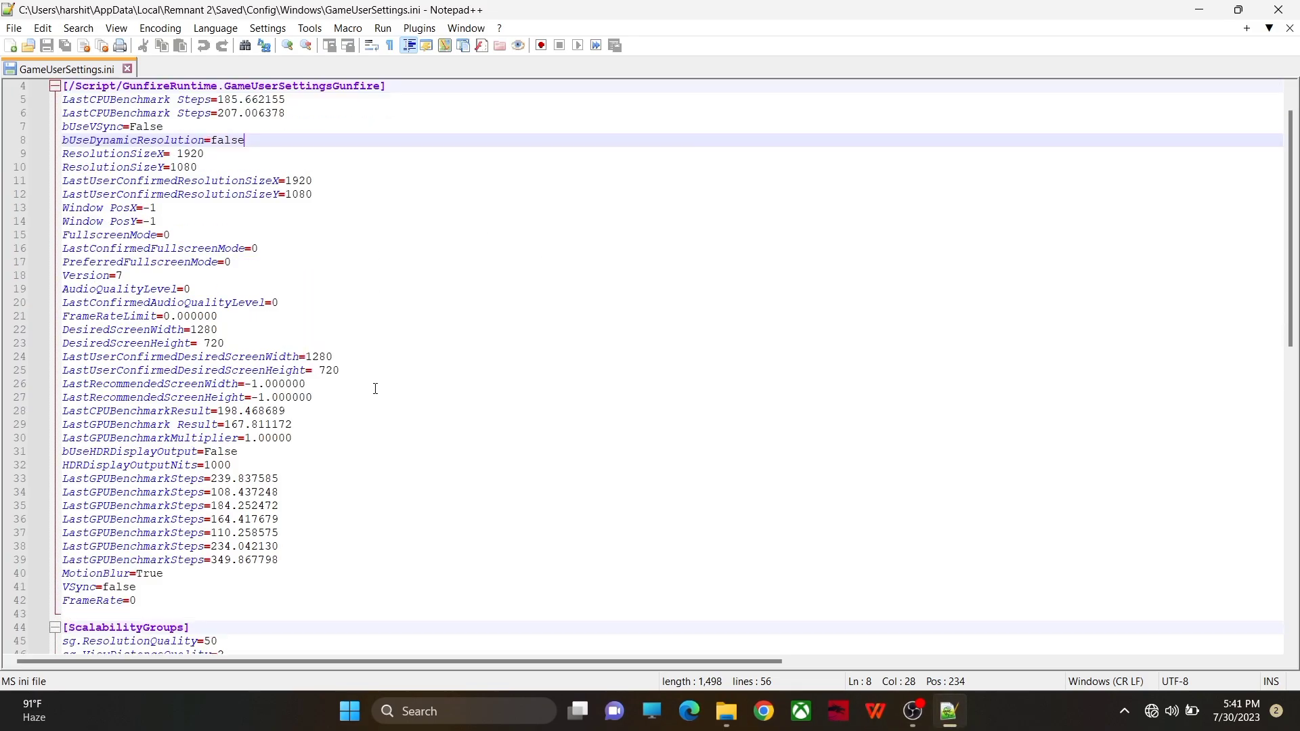
{"action": "scroll", "coordinate": [375, 388], "scroll_direction": "up", "scroll_amount": 1}
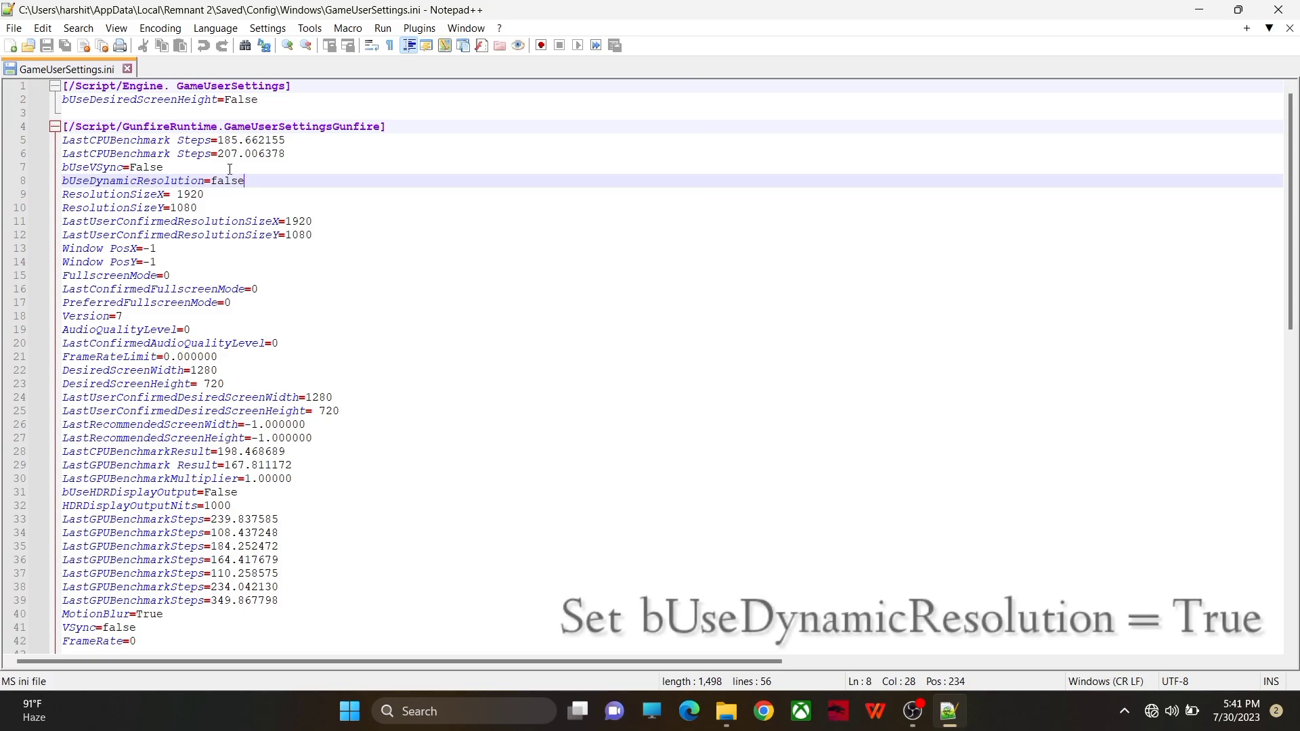
{"action": "key", "text": "BackSpace"}
{"action": "key", "text": "BackSpace"}
{"action": "key", "text": "BackSpace"}
{"action": "key", "text": "BackSpace"}
{"action": "key", "text": "BackSpace"}
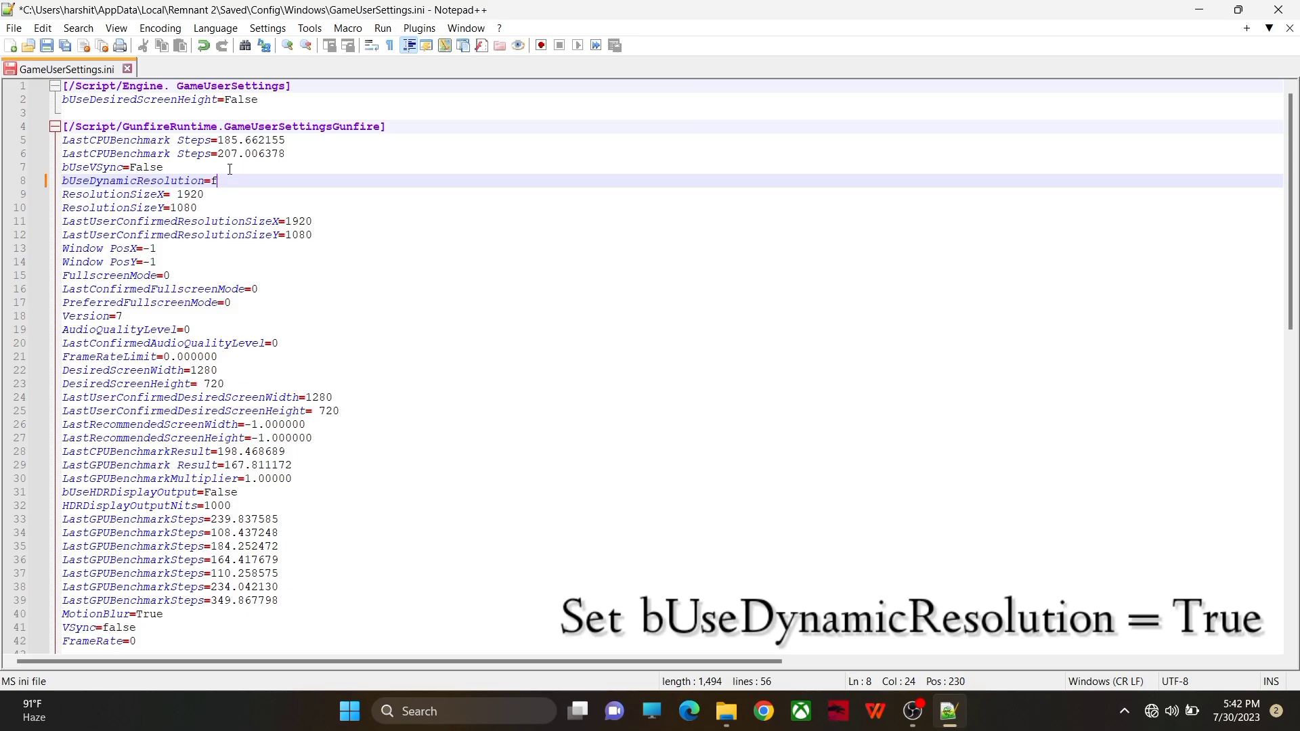
{"action": "type", "text": "True"}
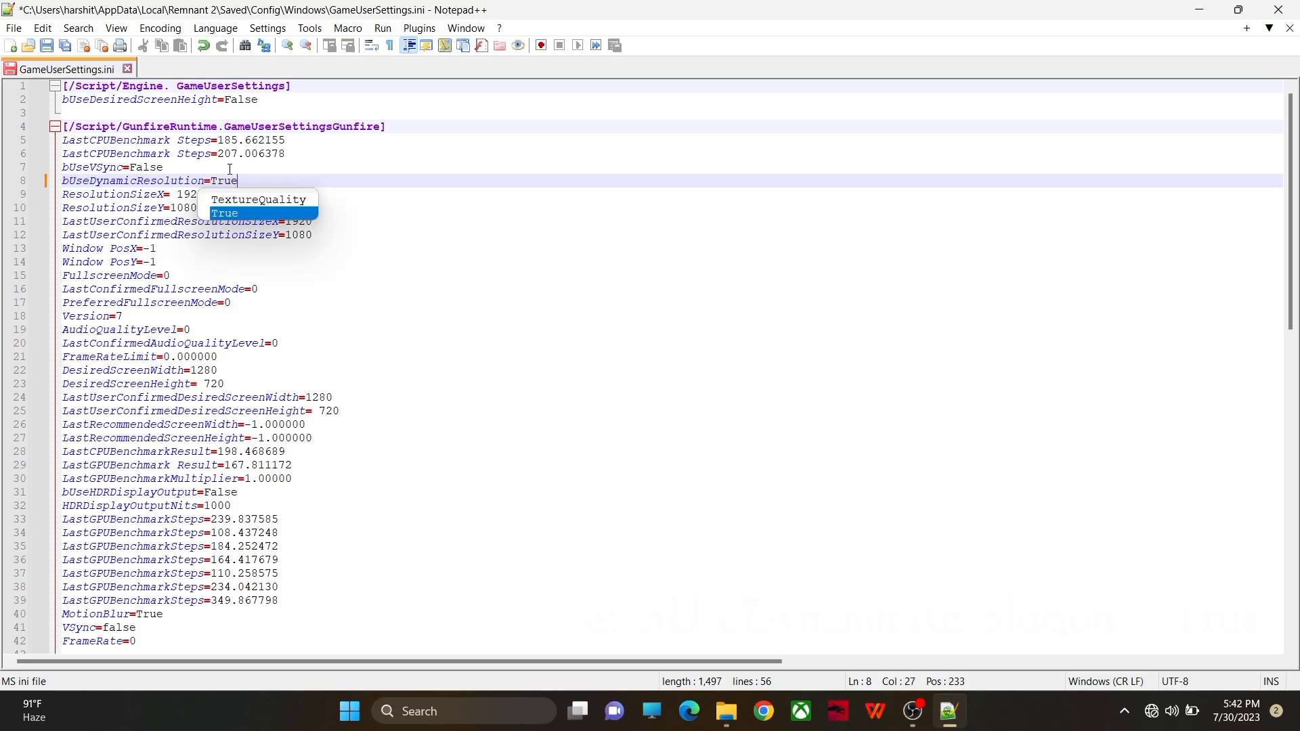
{"action": "key", "text": "Escape"}
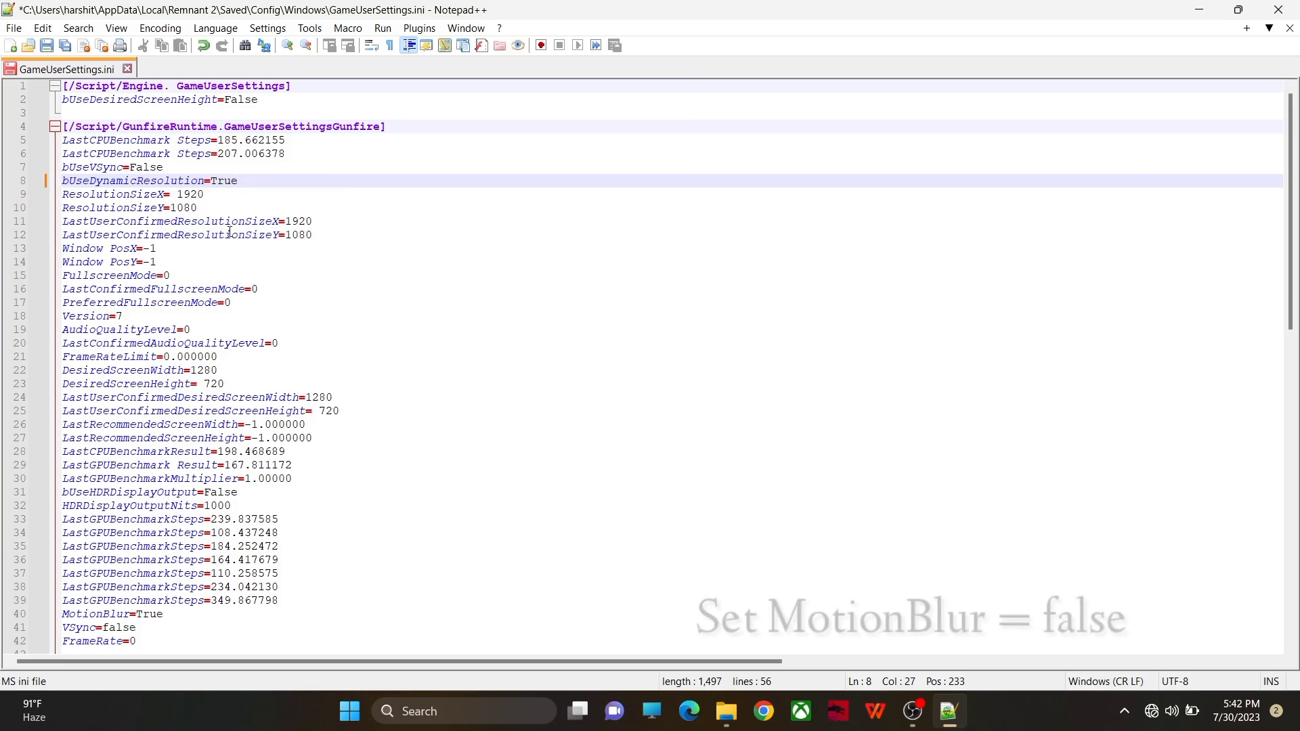
- Replace MotionBlur=True with false on line 40 of GameUserSettings.ini
{"action": "scroll", "coordinate": [202, 626], "scroll_direction": "down", "scroll_amount": 2}
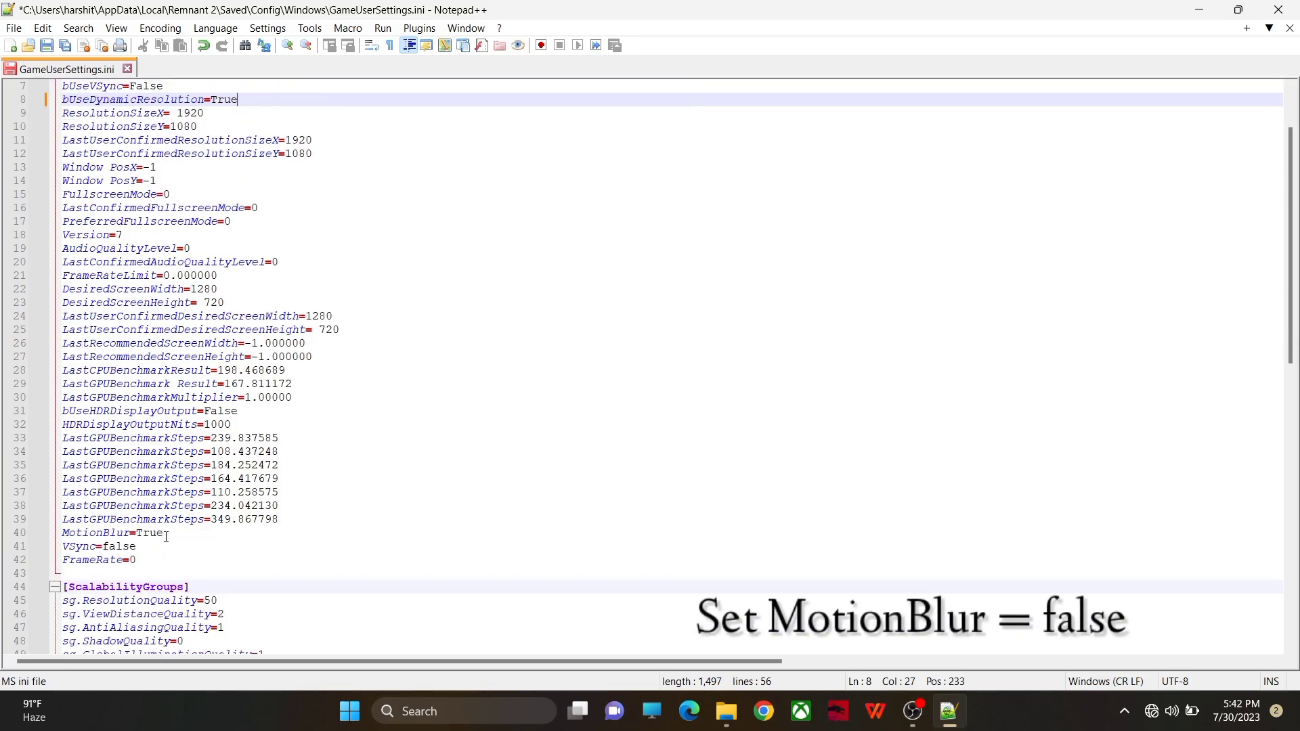
{"action": "left_click_drag", "start_coordinate": [164, 534], "coordinate": [137, 535]}
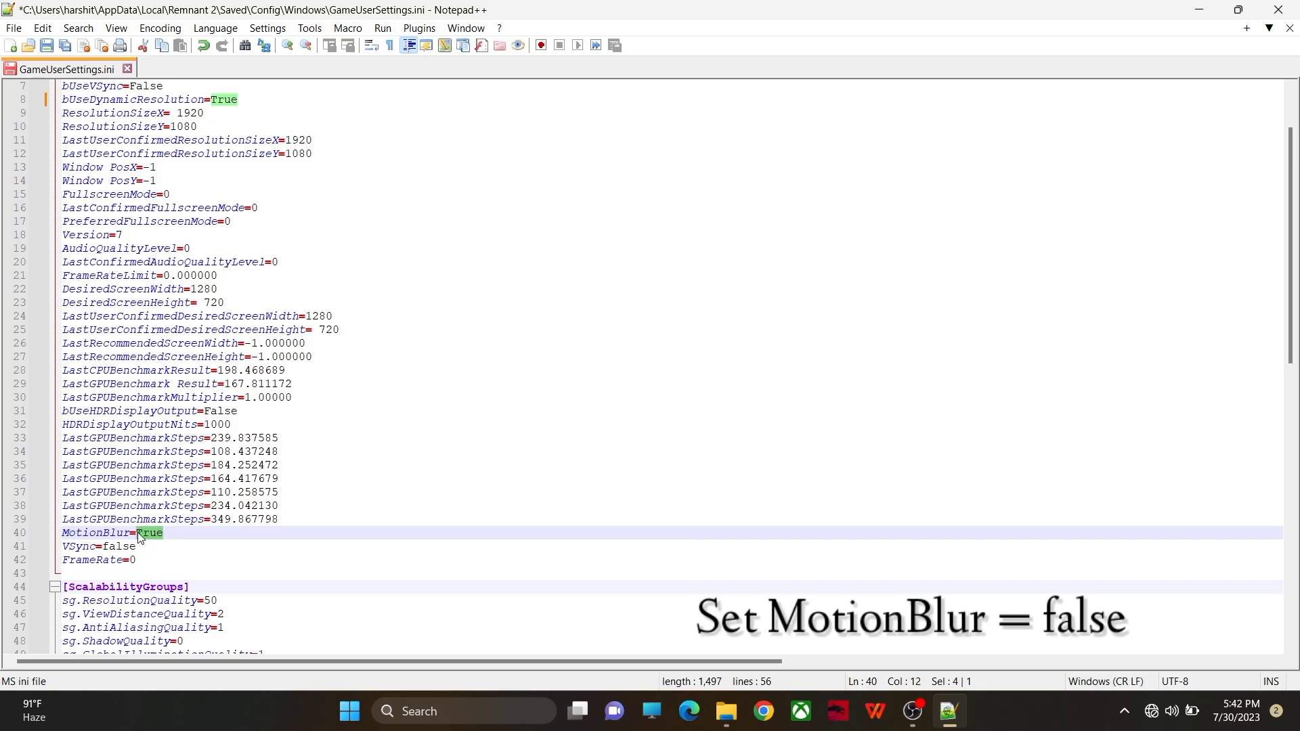
{"action": "type", "text": "f"}
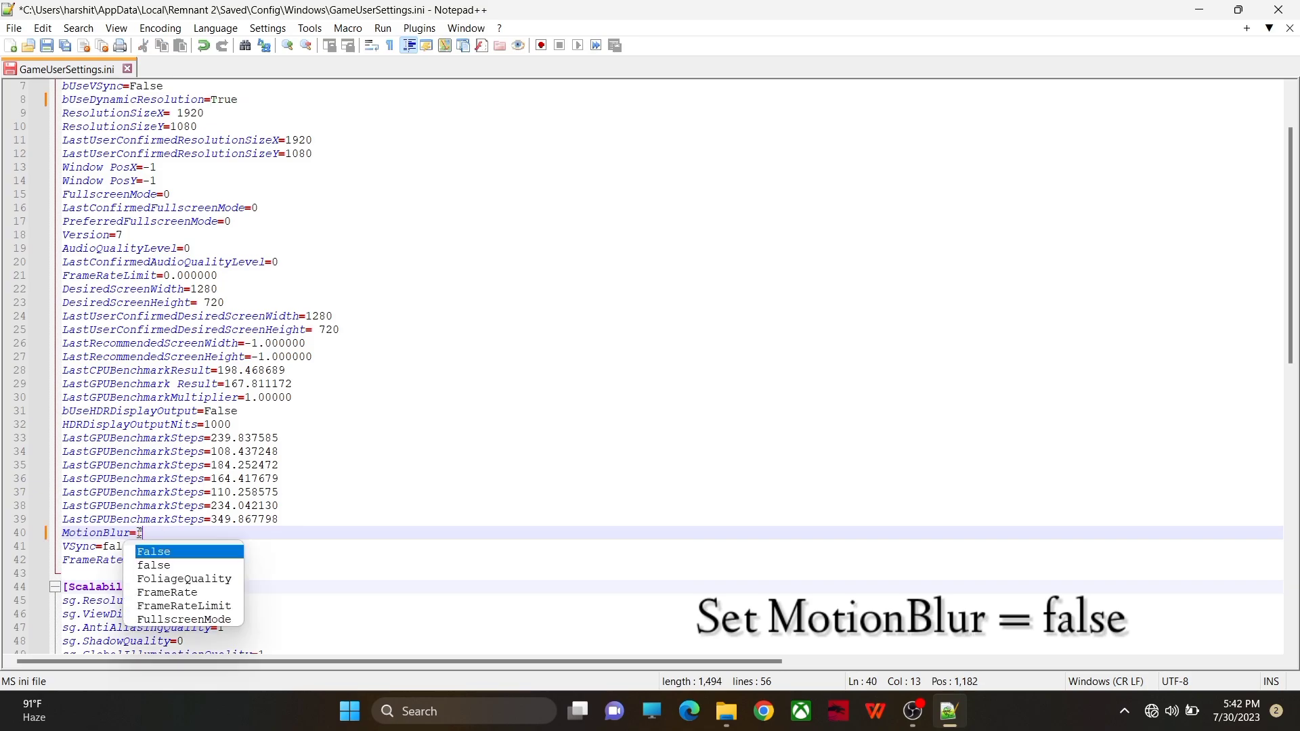
{"action": "type", "text": "alse"}
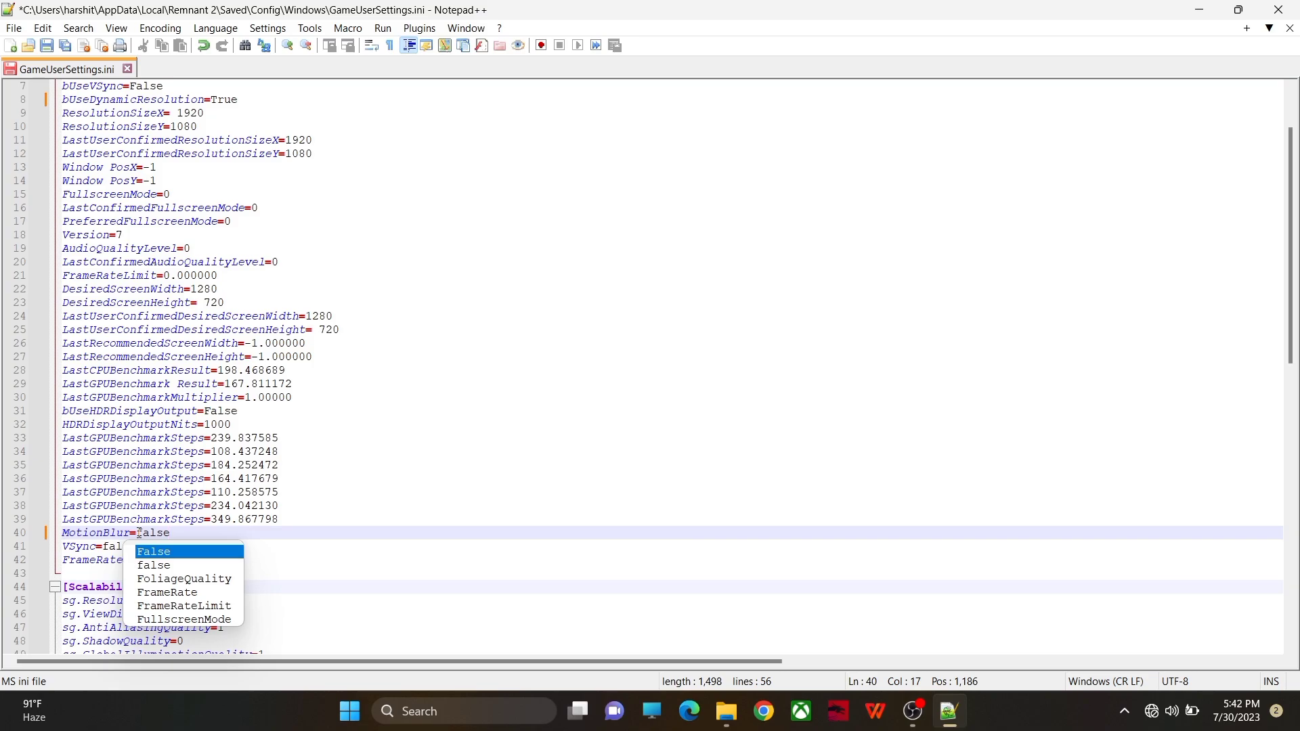
{"action": "key", "text": "Escape"}
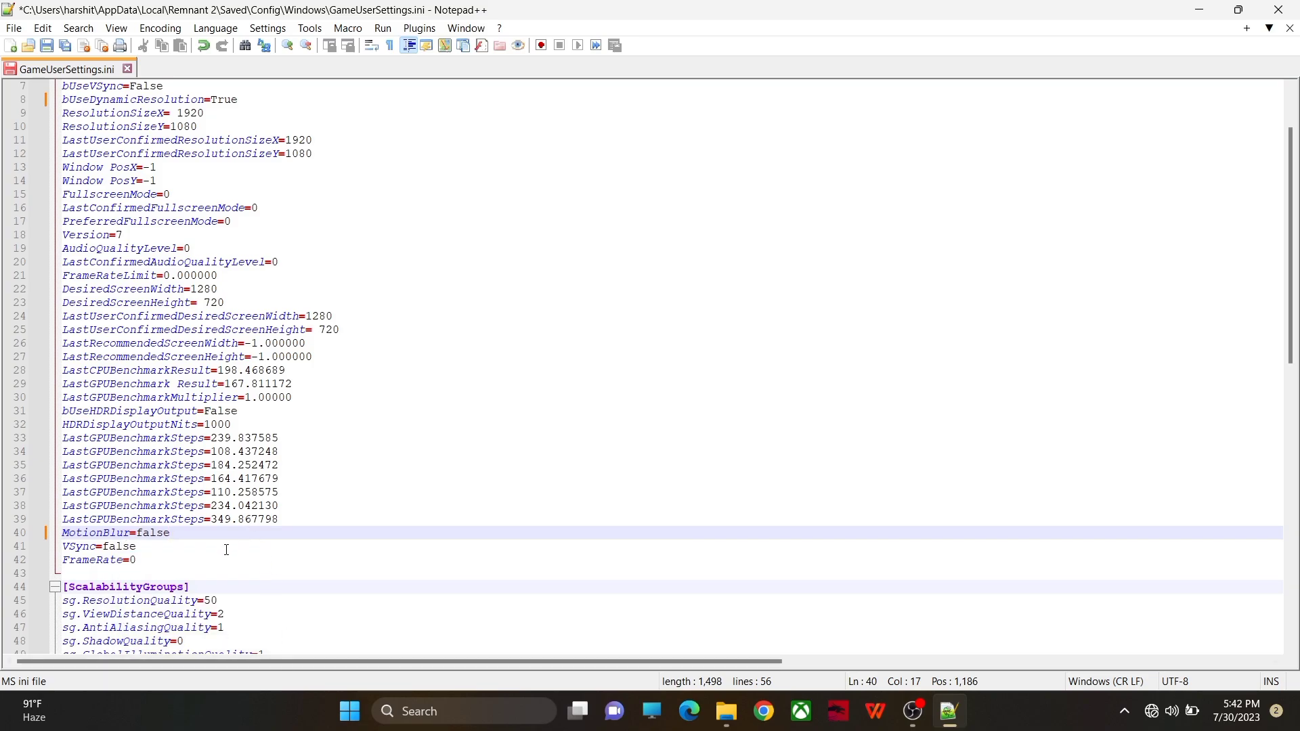
{"action": "scroll", "coordinate": [225, 560], "scroll_direction": "down", "scroll_amount": 4}
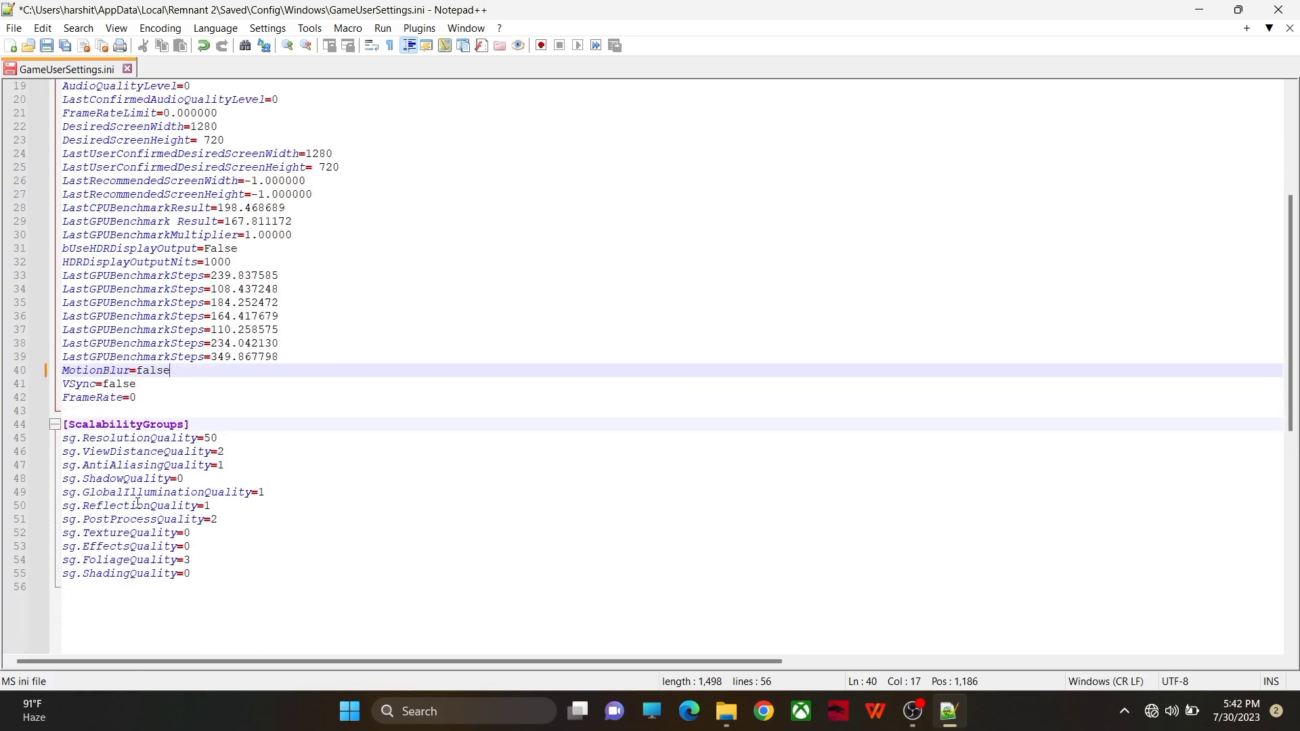
- Set TextureQuality, EffectsQuality and ShadingQuality to 0 under [ScalabilityGroups], with ResolutionQuality at 50
{"action": "left_click_drag", "start_coordinate": [65, 439], "coordinate": [124, 440]}
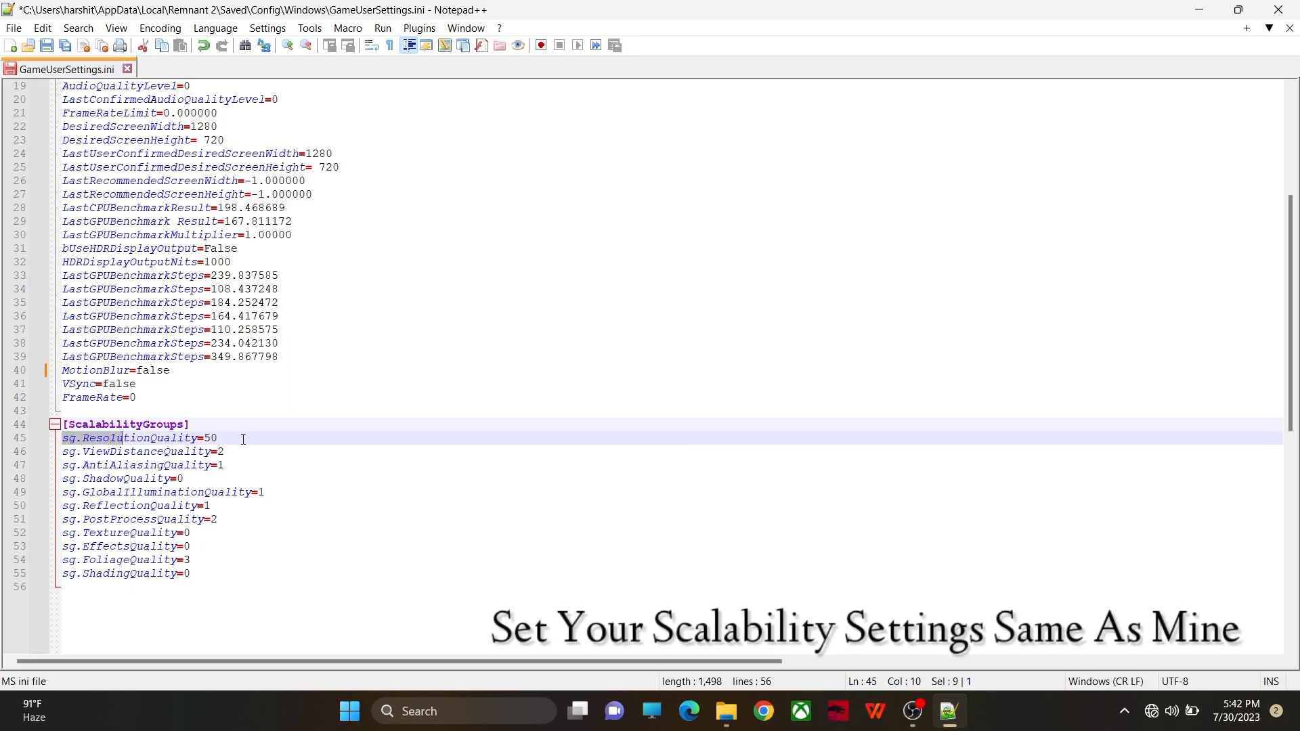
{"action": "left_click_drag", "start_coordinate": [220, 439], "coordinate": [172, 480]}
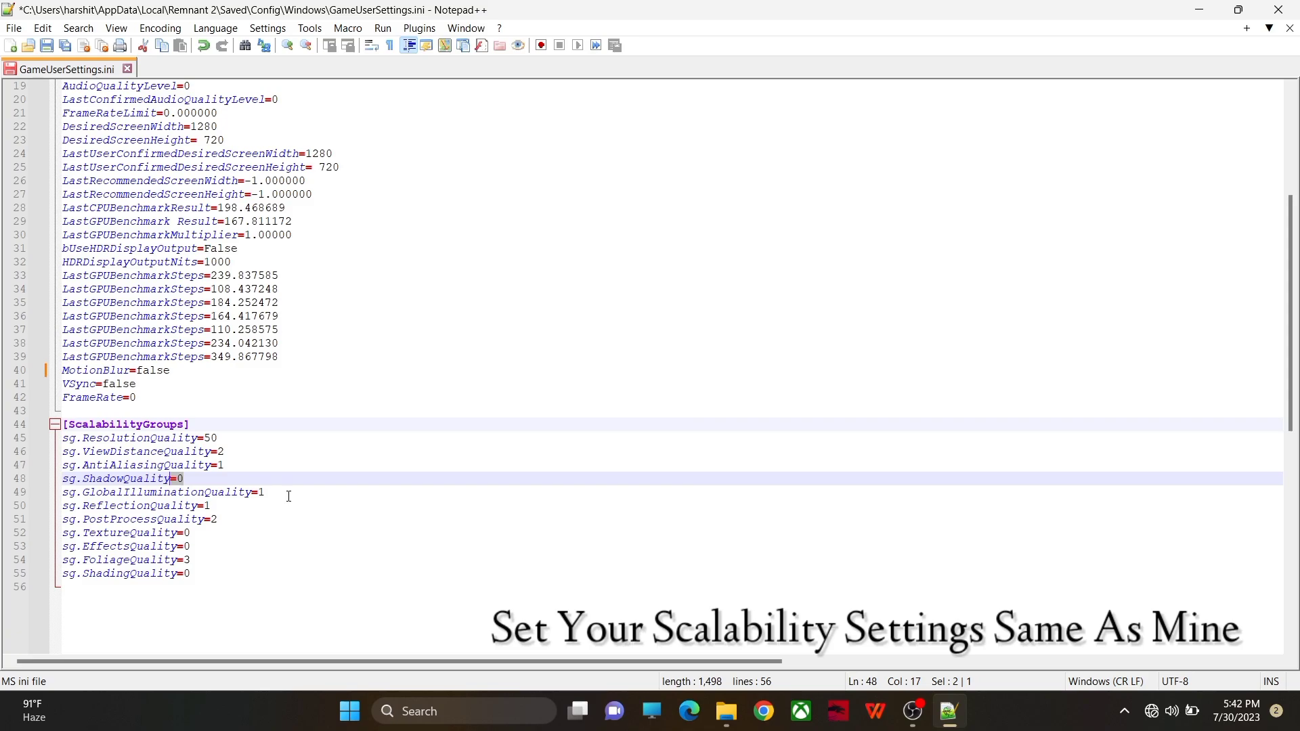
{"action": "left_click_drag", "start_coordinate": [271, 493], "coordinate": [205, 506]}
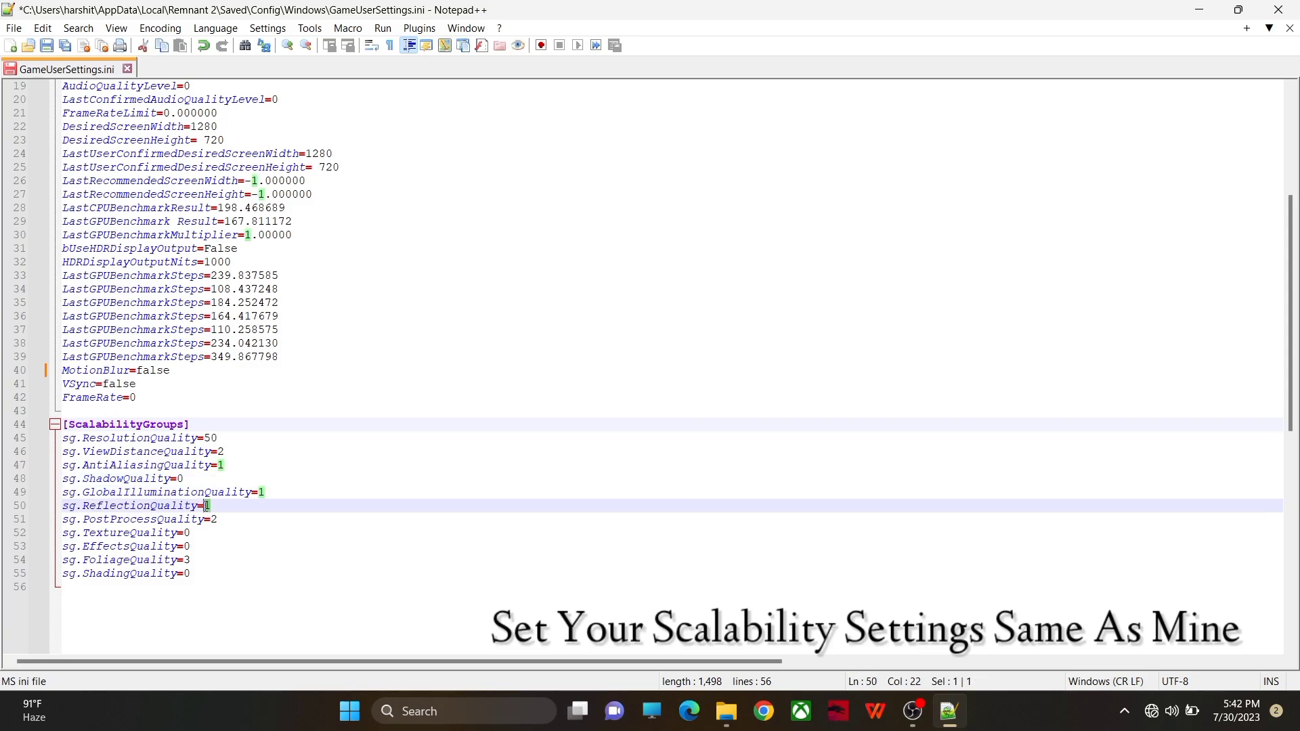
{"action": "left_click", "coordinate": [237, 521]}
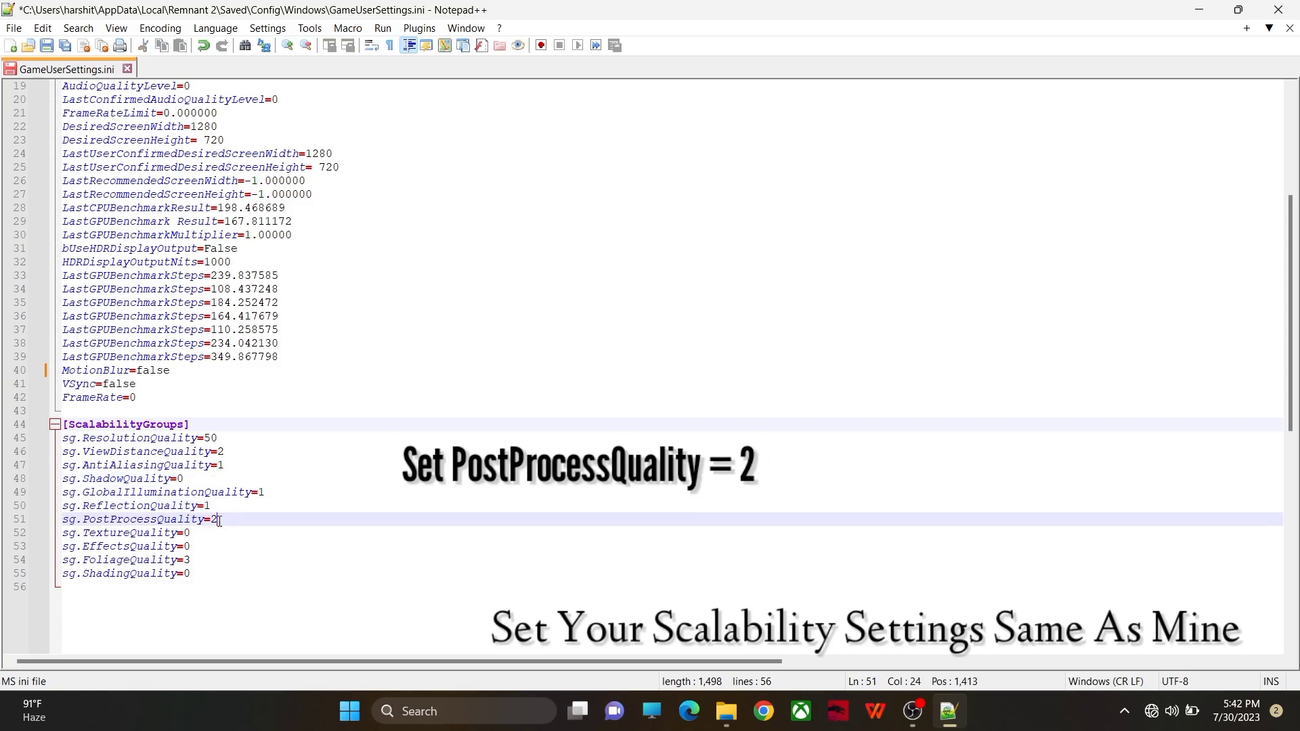
{"action": "mouse_move", "coordinate": [196, 534]}
{"action": "left_mouse_down"}
{"action": "mouse_move", "coordinate": [172, 534]}
{"action": "mouse_move", "coordinate": [191, 547]}
{"action": "mouse_move", "coordinate": [180, 549]}
{"action": "left_mouse_up"}
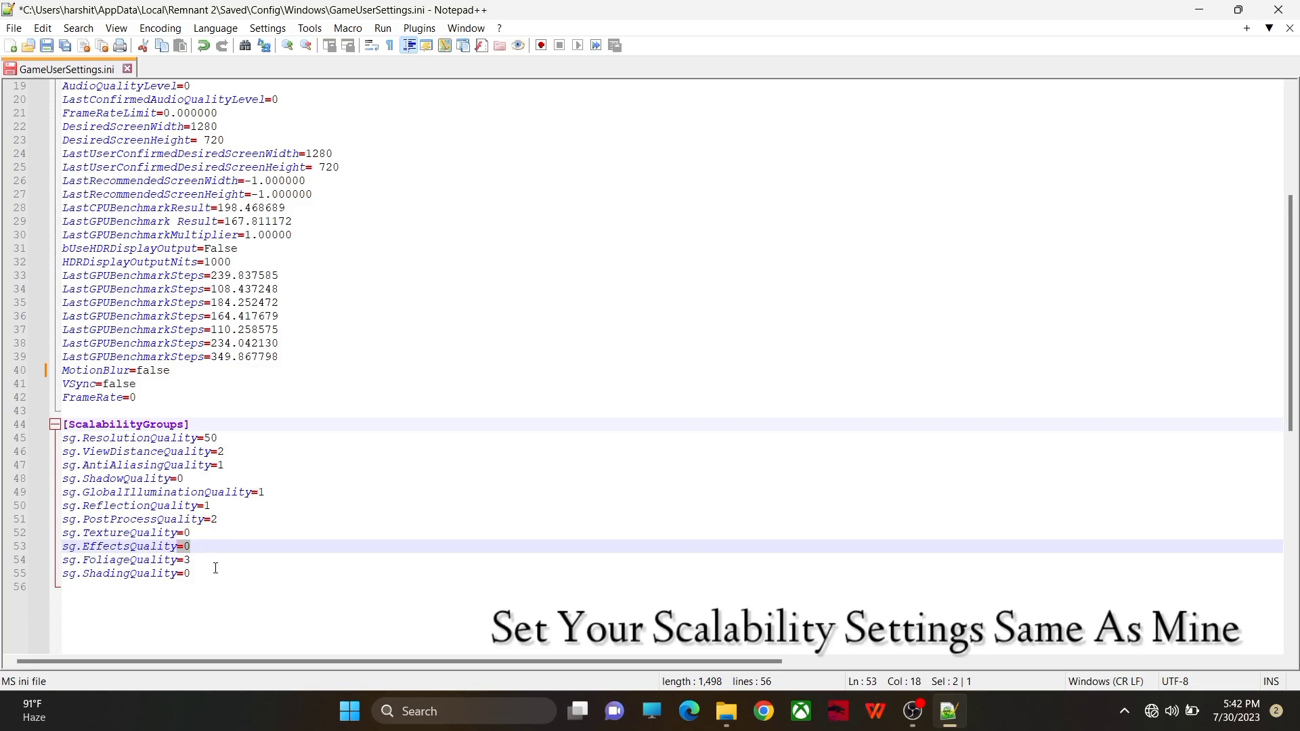
{"action": "left_click", "coordinate": [203, 562]}
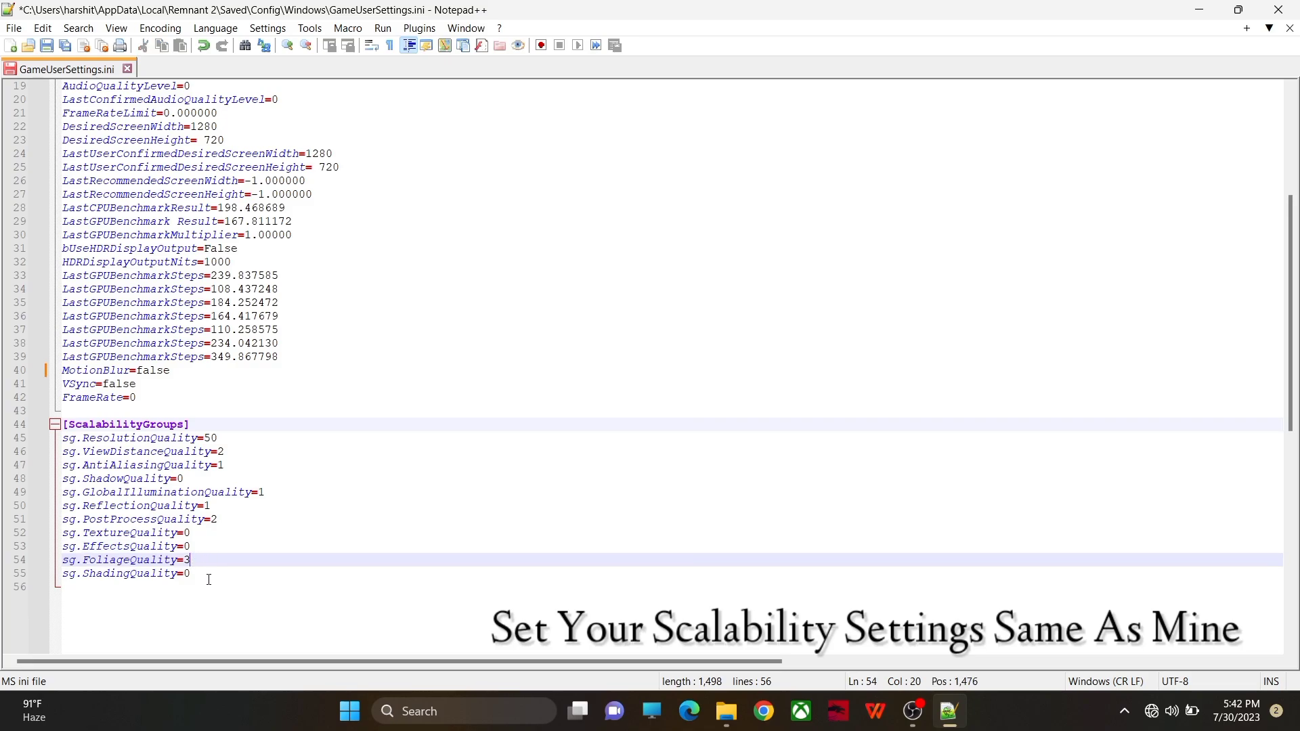
{"action": "left_click_drag", "start_coordinate": [203, 575], "coordinate": [178, 577]}
{"action": "left_click", "coordinate": [313, 533]}
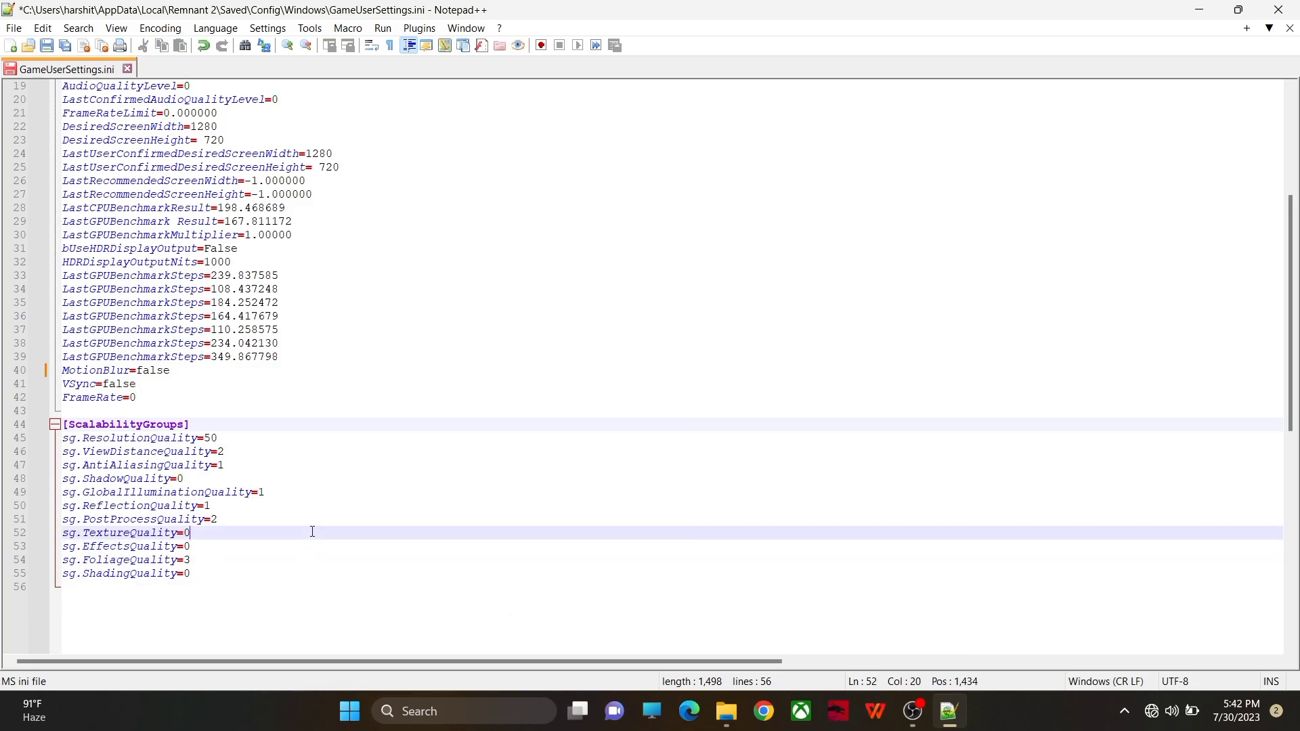
{"action": "left_click", "coordinate": [270, 616]}
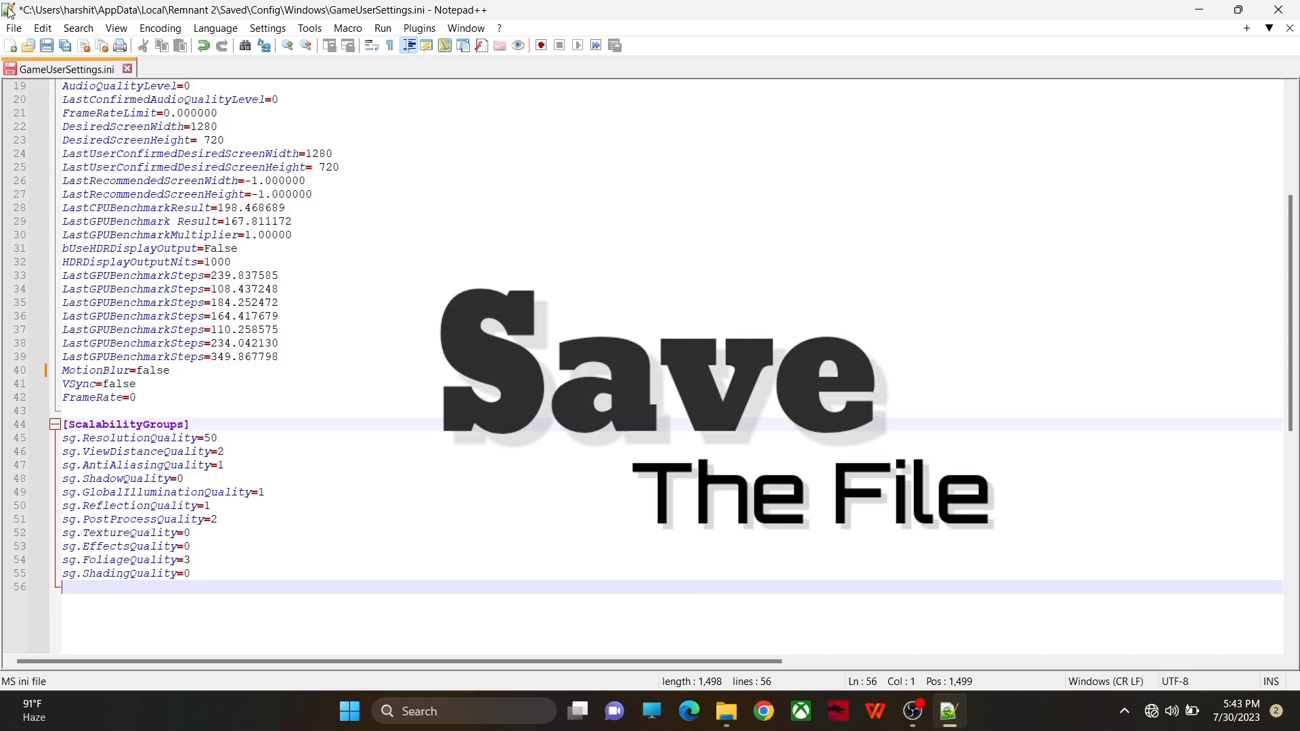
- Save GameUserSettings.ini from the File menu, then close Notepad++ and show the desktop
{"action": "left_click", "coordinate": [14, 28]}
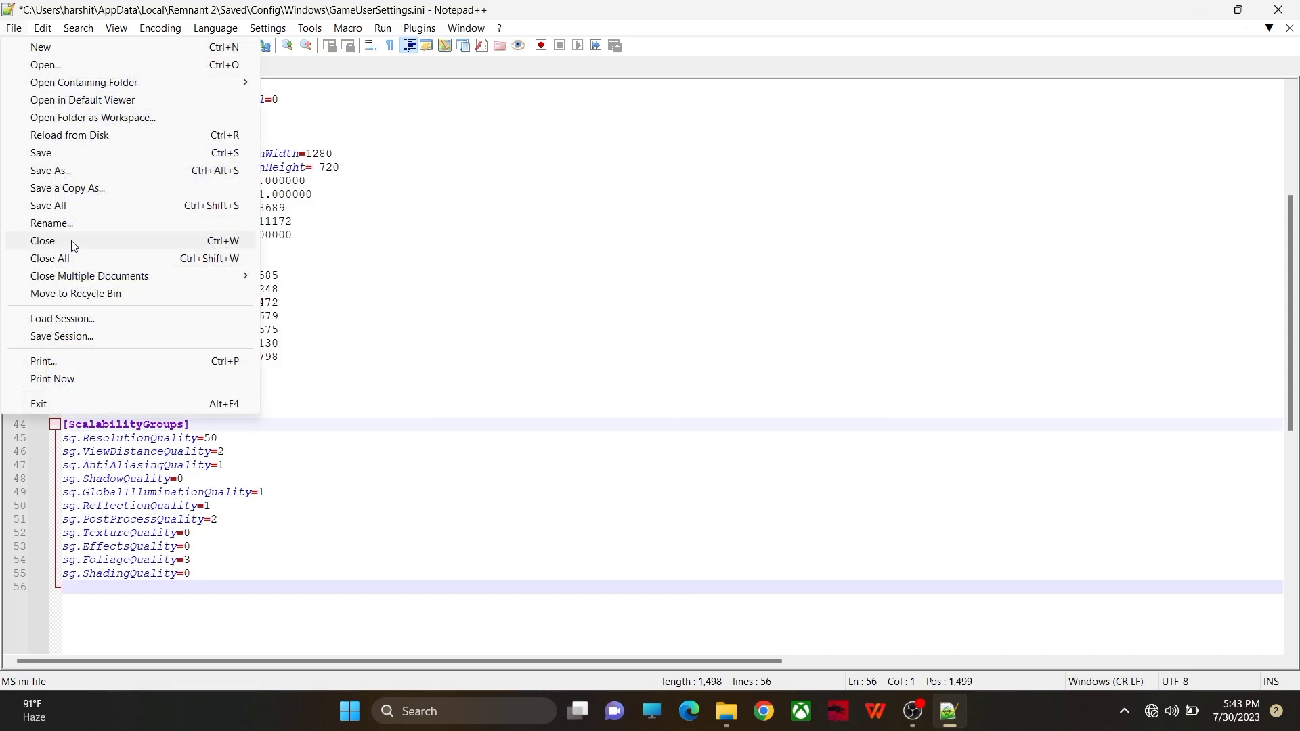
{"action": "left_click", "coordinate": [81, 157]}
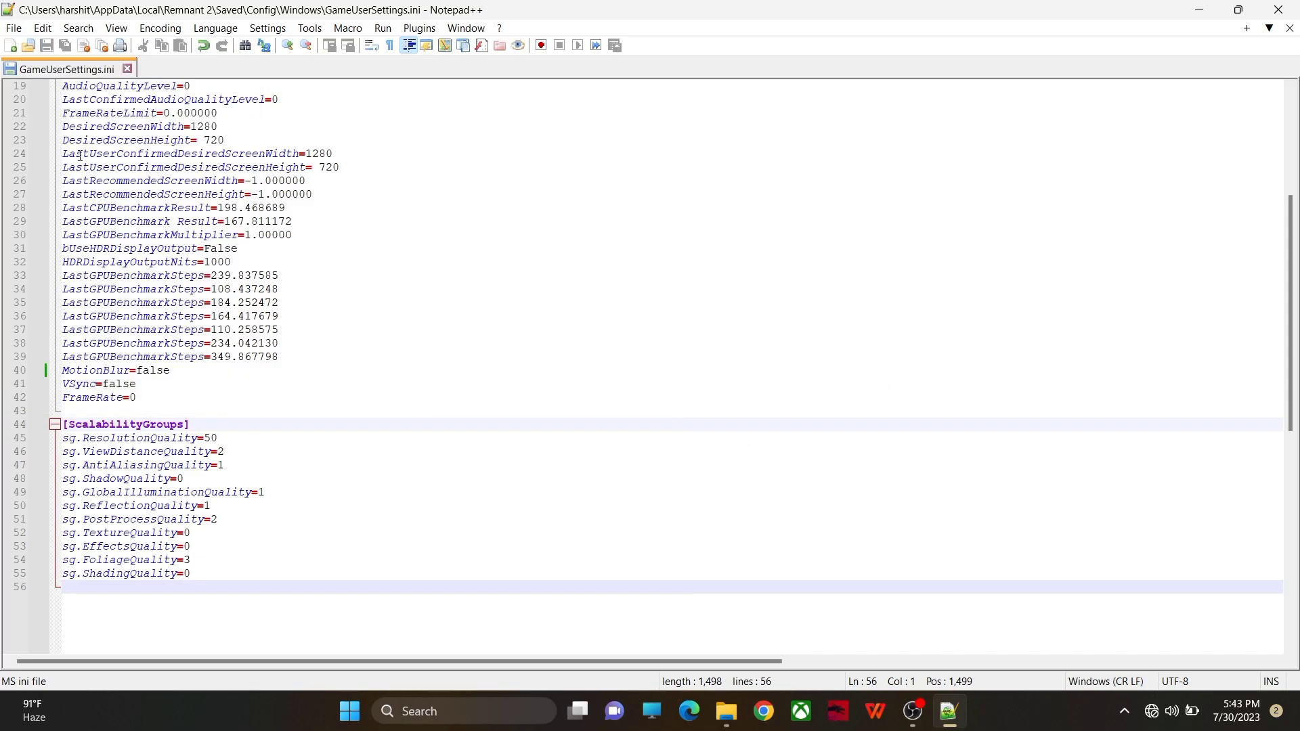
{"action": "left_click", "coordinate": [1278, 9]}
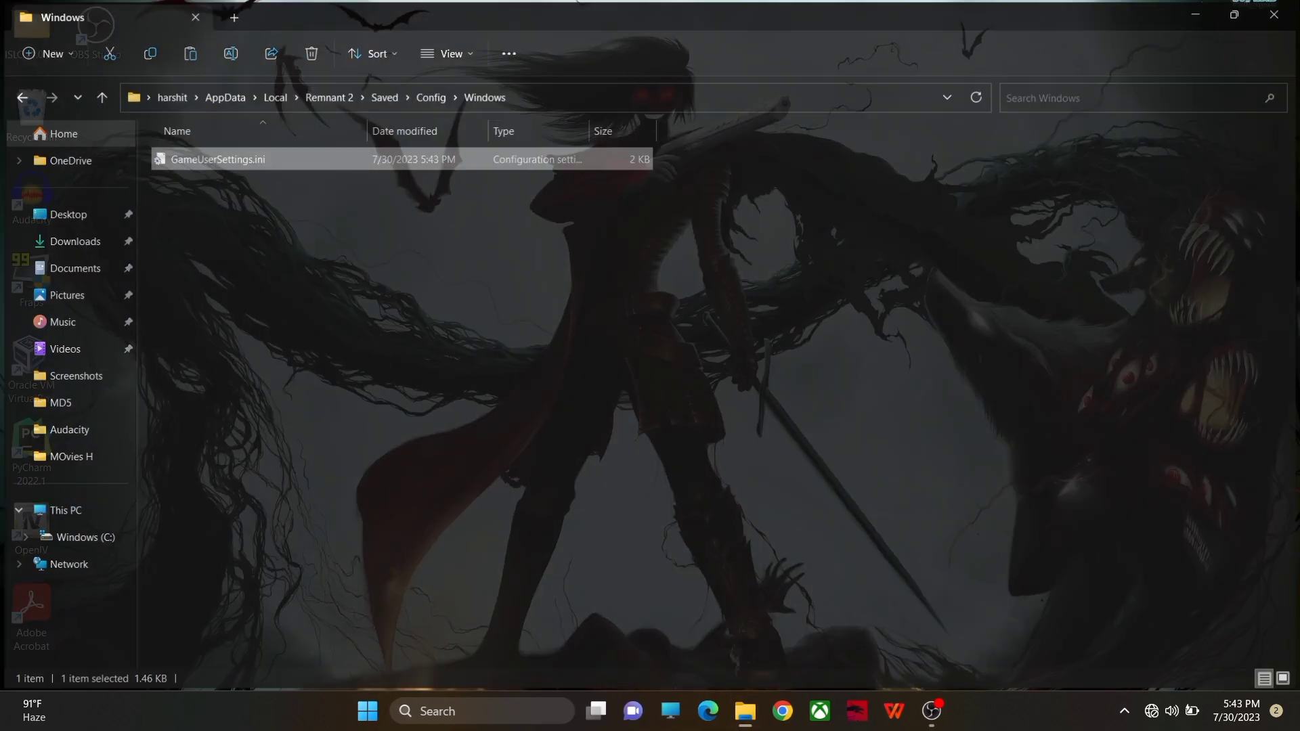
{"action": "key", "text": "super+d"}
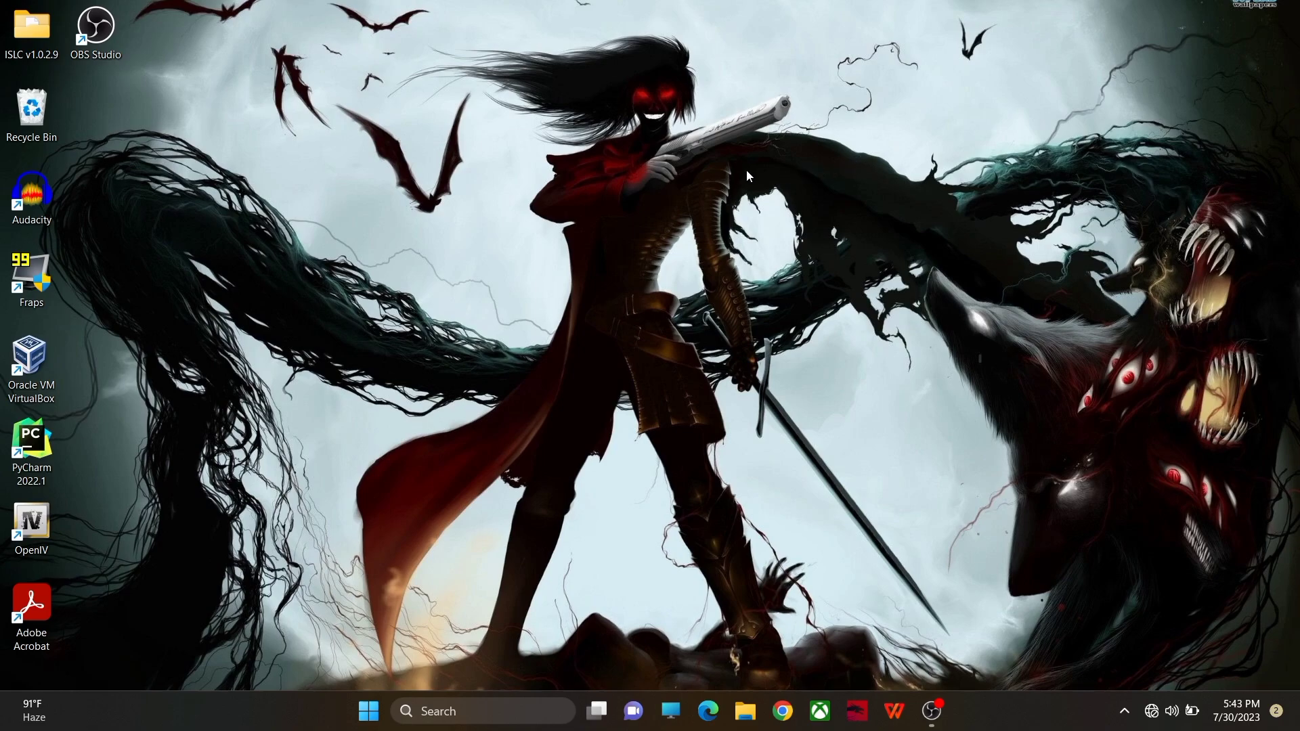
{"action": "key", "text": "super"}
{"action": "type", "text": "gpu"}
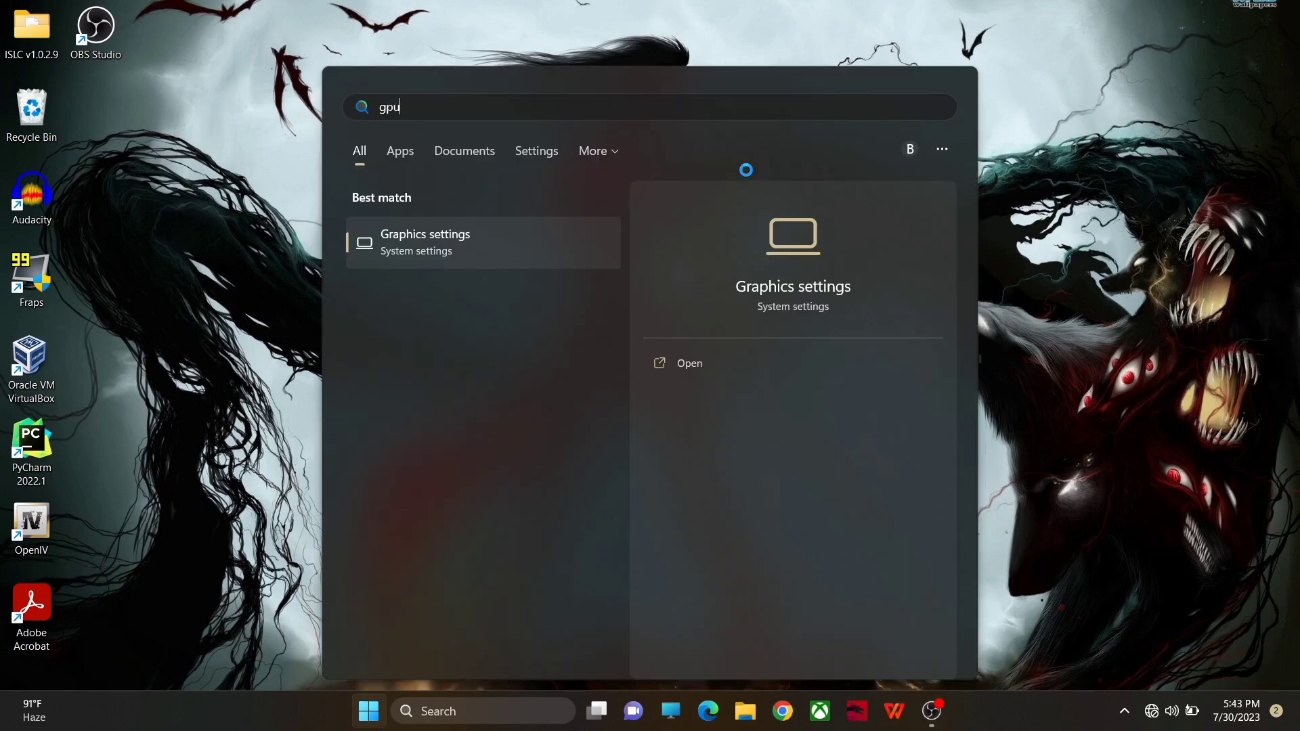
{"action": "left_click", "coordinate": [527, 242]}
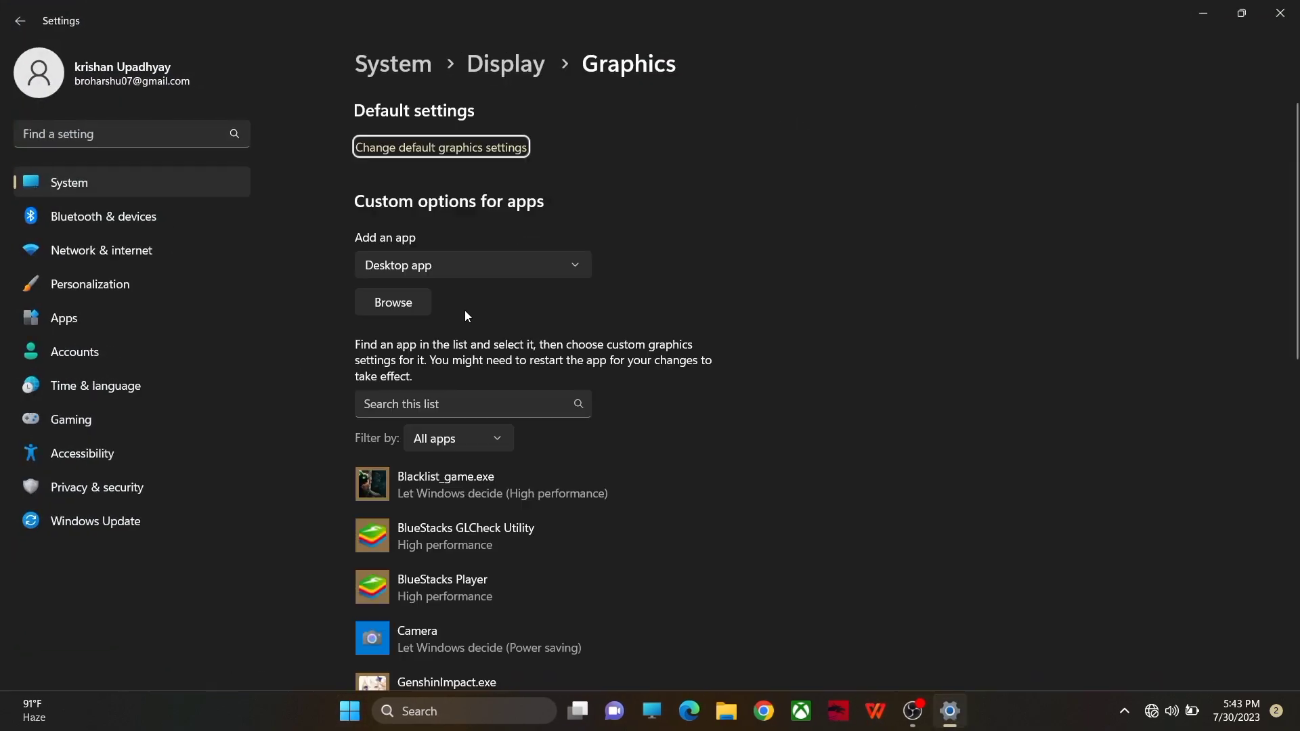
{"action": "left_click", "coordinate": [400, 150]}
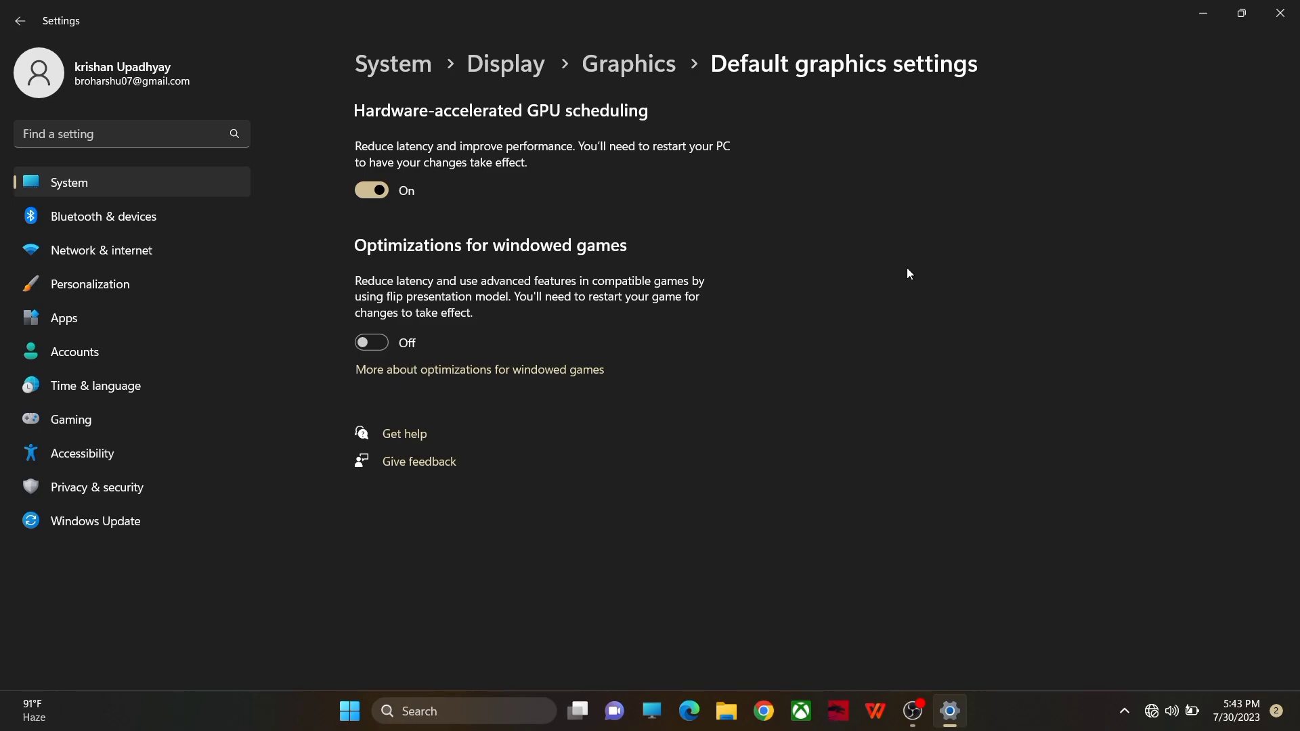
{"action": "left_click", "coordinate": [1271, 9]}
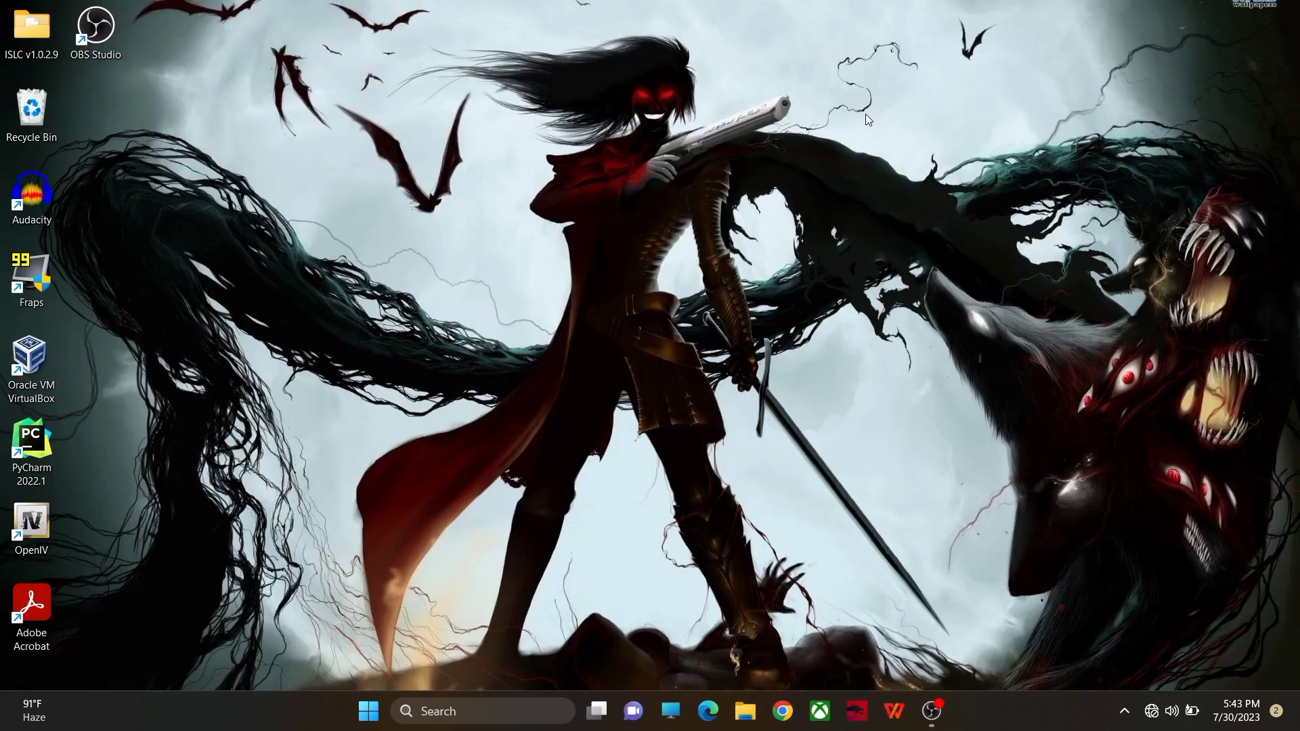
- Search 'game', switch Game Mode On, and close Settings
{"action": "key", "text": "super"}
{"action": "type", "text": "game"}
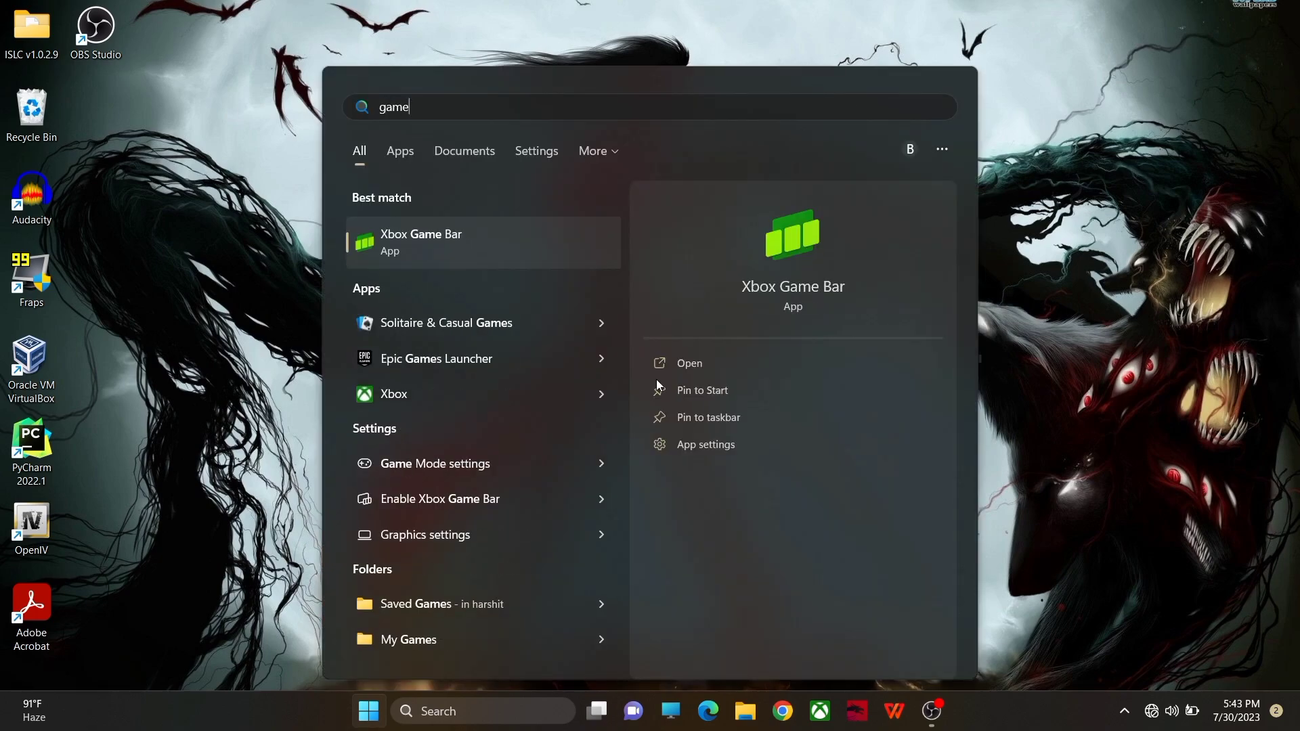
{"action": "left_click", "coordinate": [464, 474]}
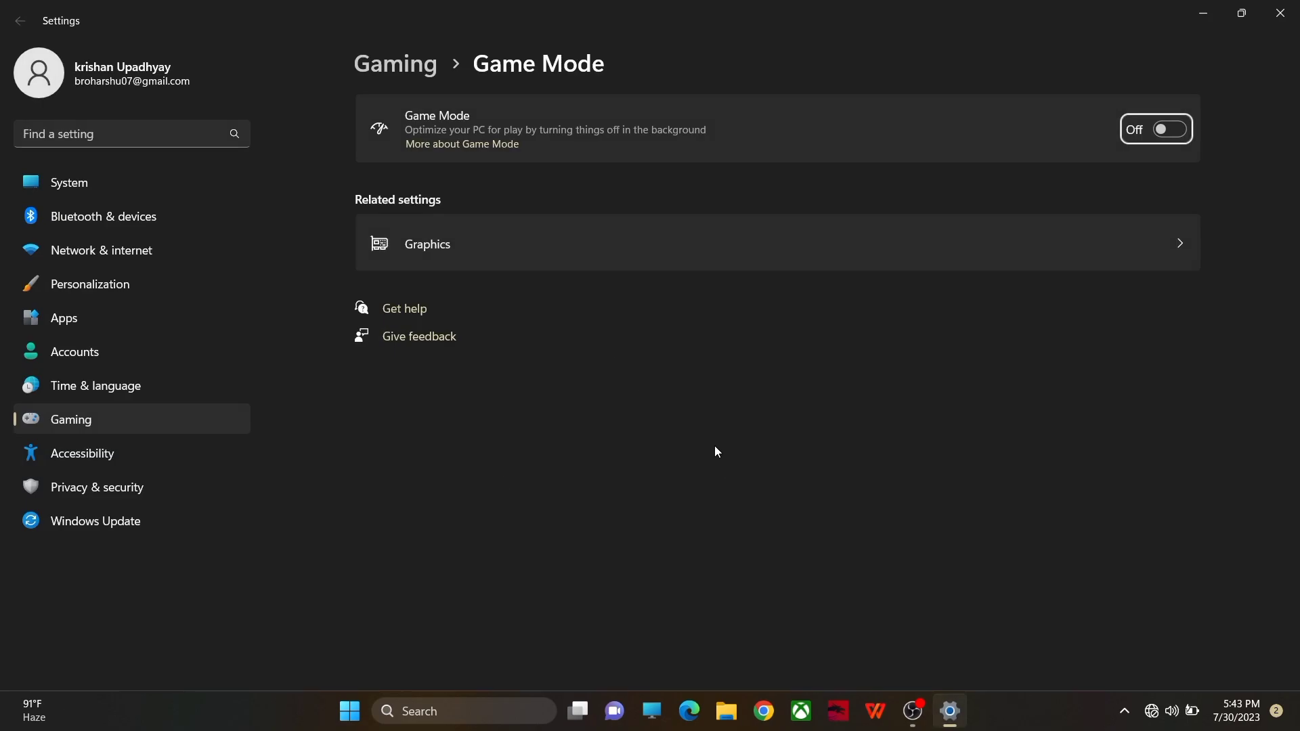
{"action": "left_click", "coordinate": [1178, 134]}
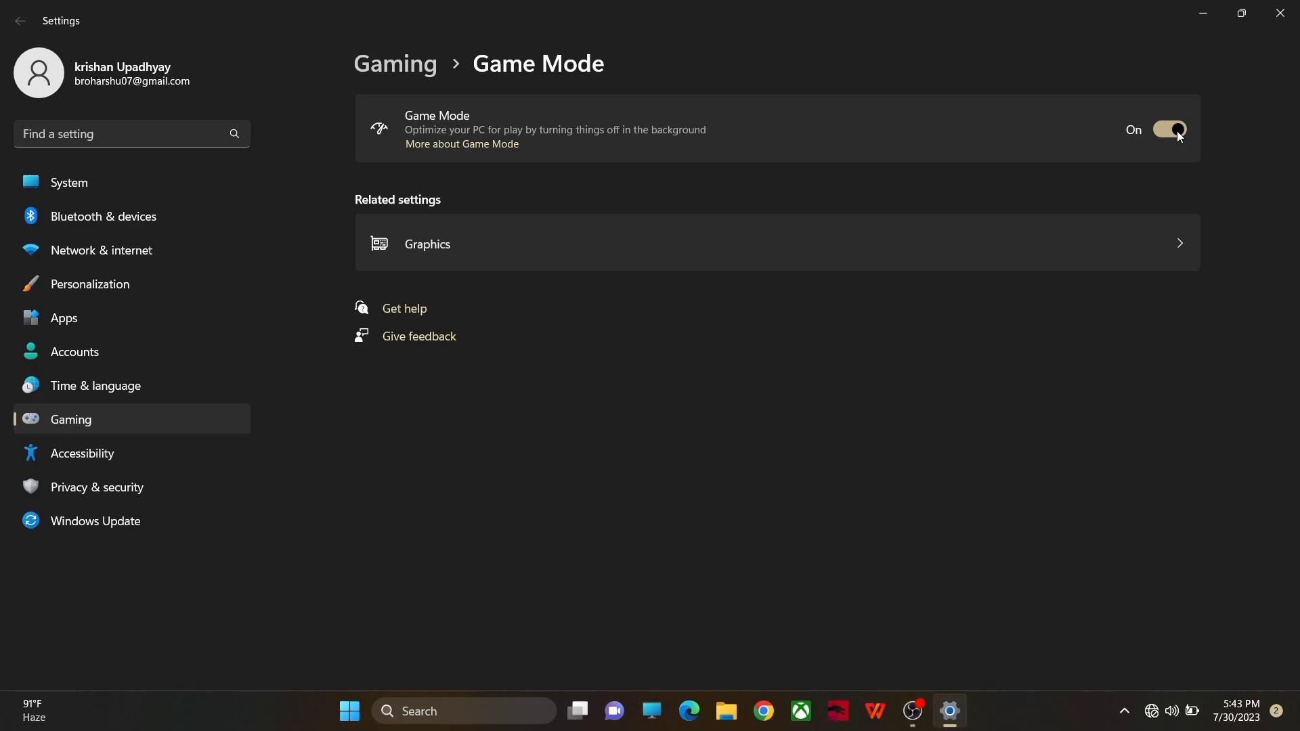
{"action": "left_click", "coordinate": [1271, 7]}
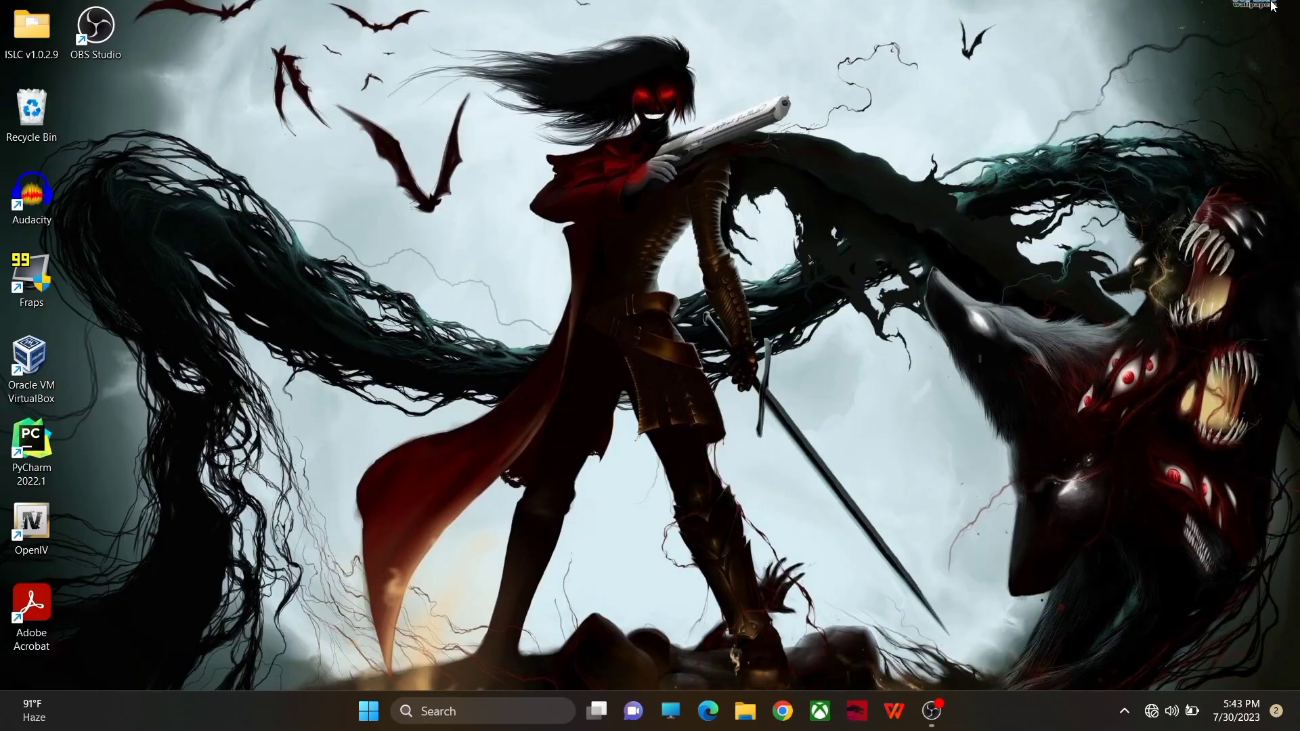
- Search 'xbox', switch off opening Xbox Game Bar with the controller button, and close Settings
{"action": "key", "text": "super"}
{"action": "type", "text": "xb"}
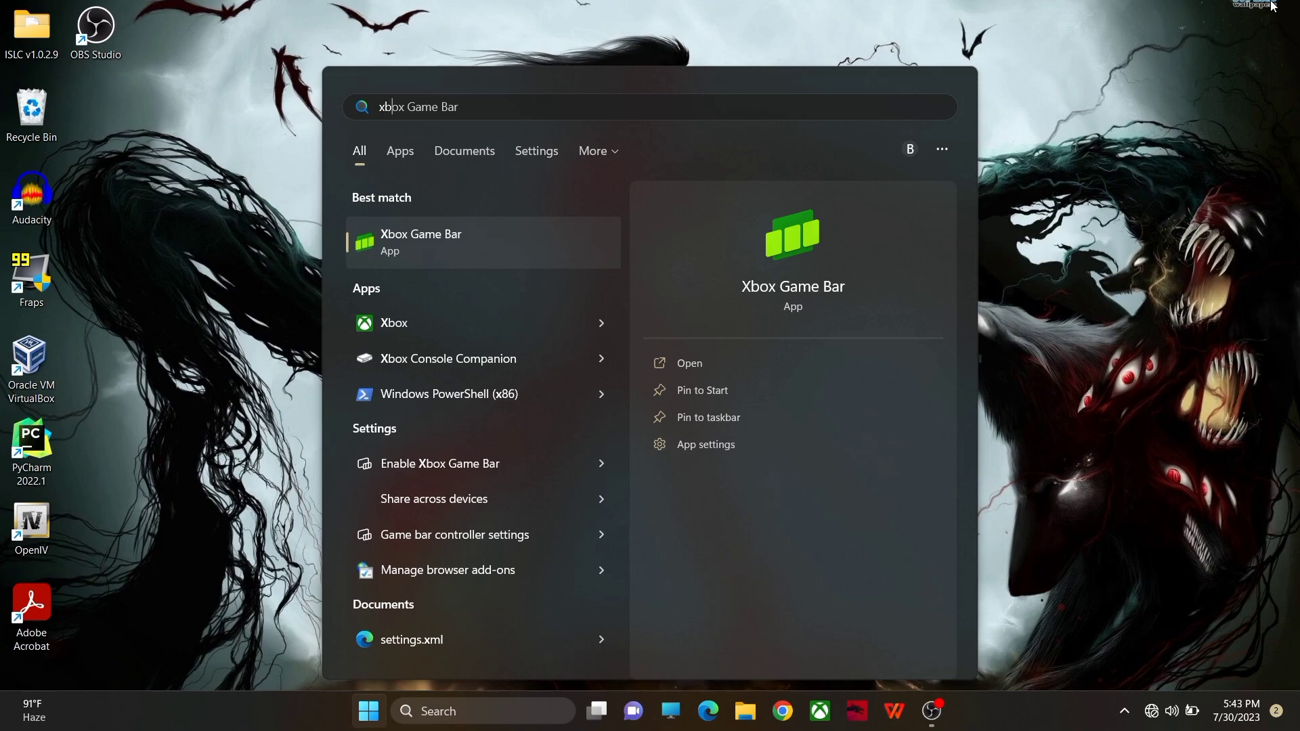
{"action": "type", "text": "ox"}
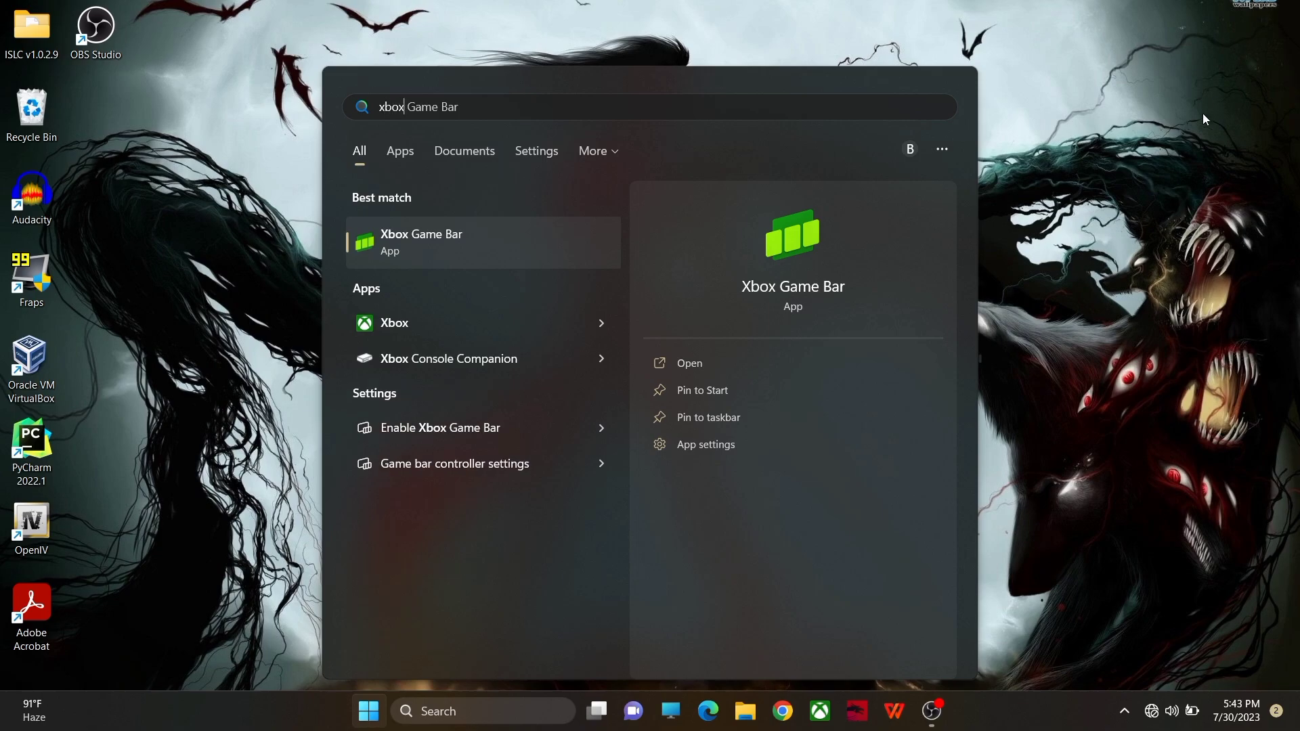
{"action": "left_click", "coordinate": [485, 438]}
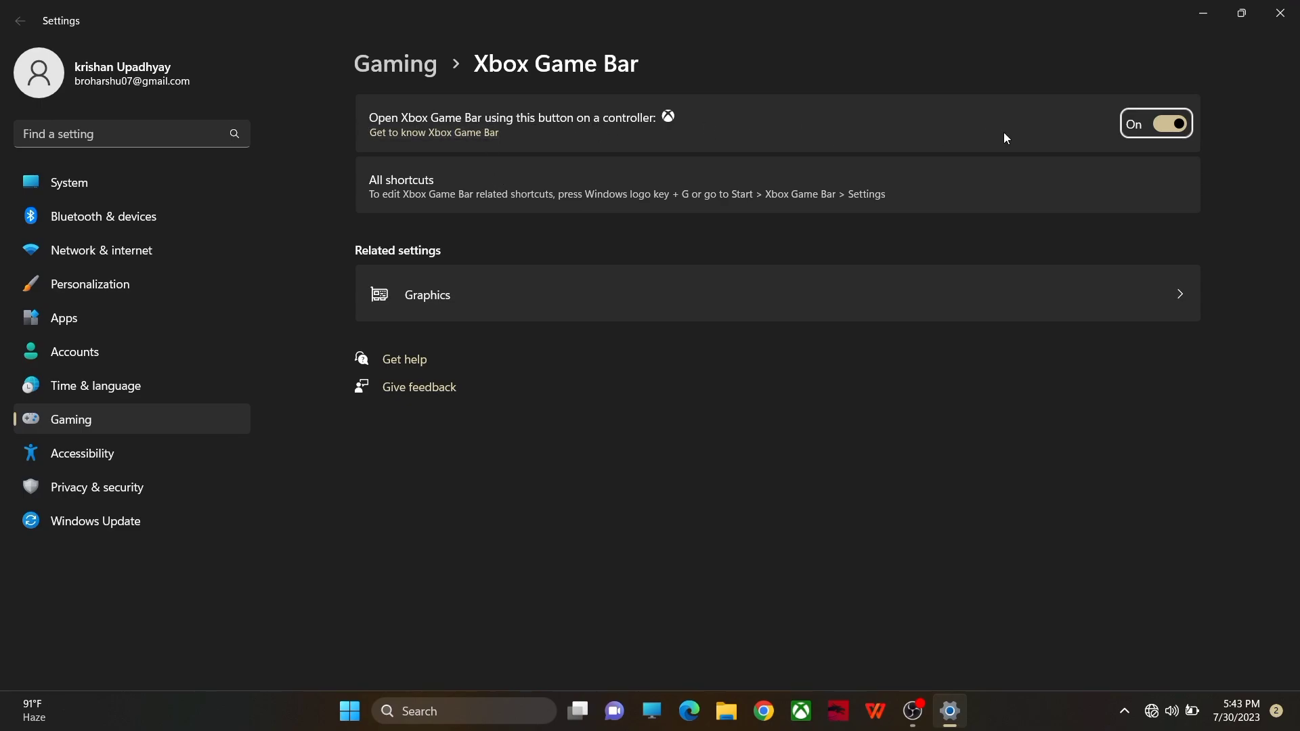
{"action": "left_click", "coordinate": [1167, 138]}
{"action": "left_click", "coordinate": [1279, 12]}
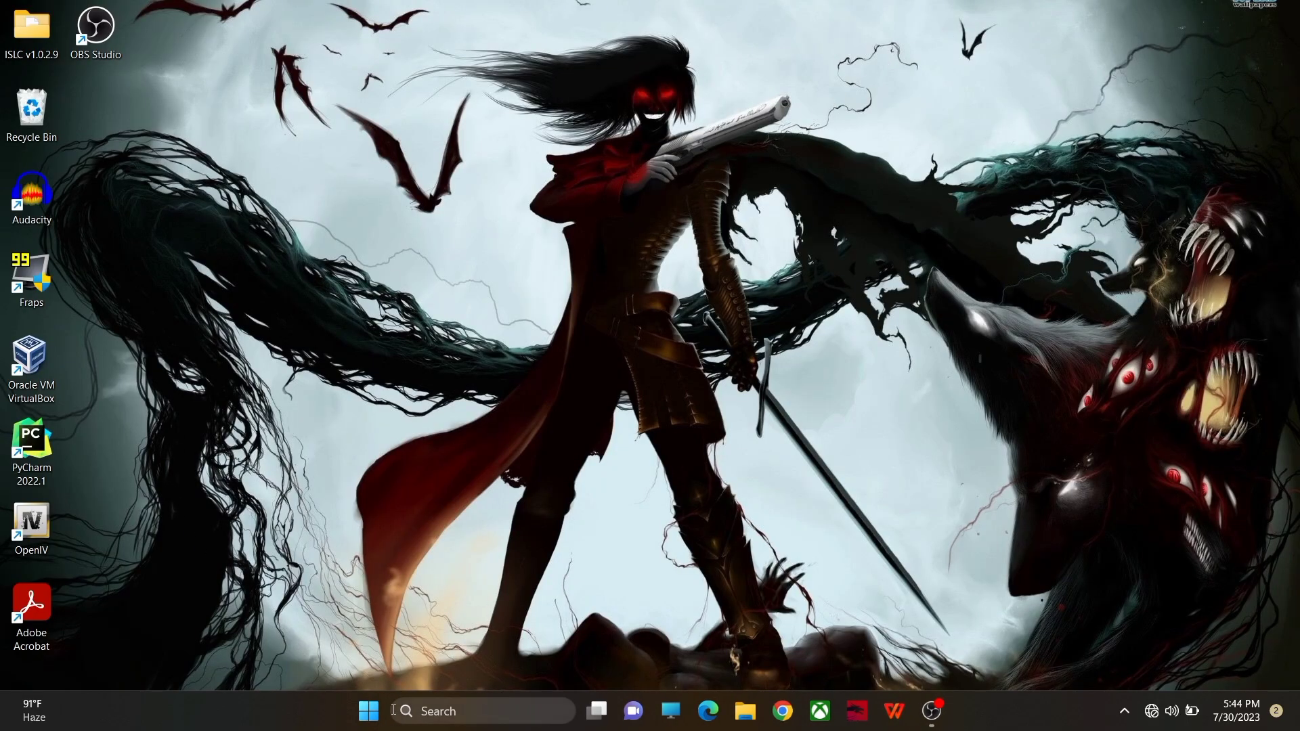
- Open Settings > System > About and launch Advanced system settings
{"action": "left_click", "coordinate": [366, 721]}
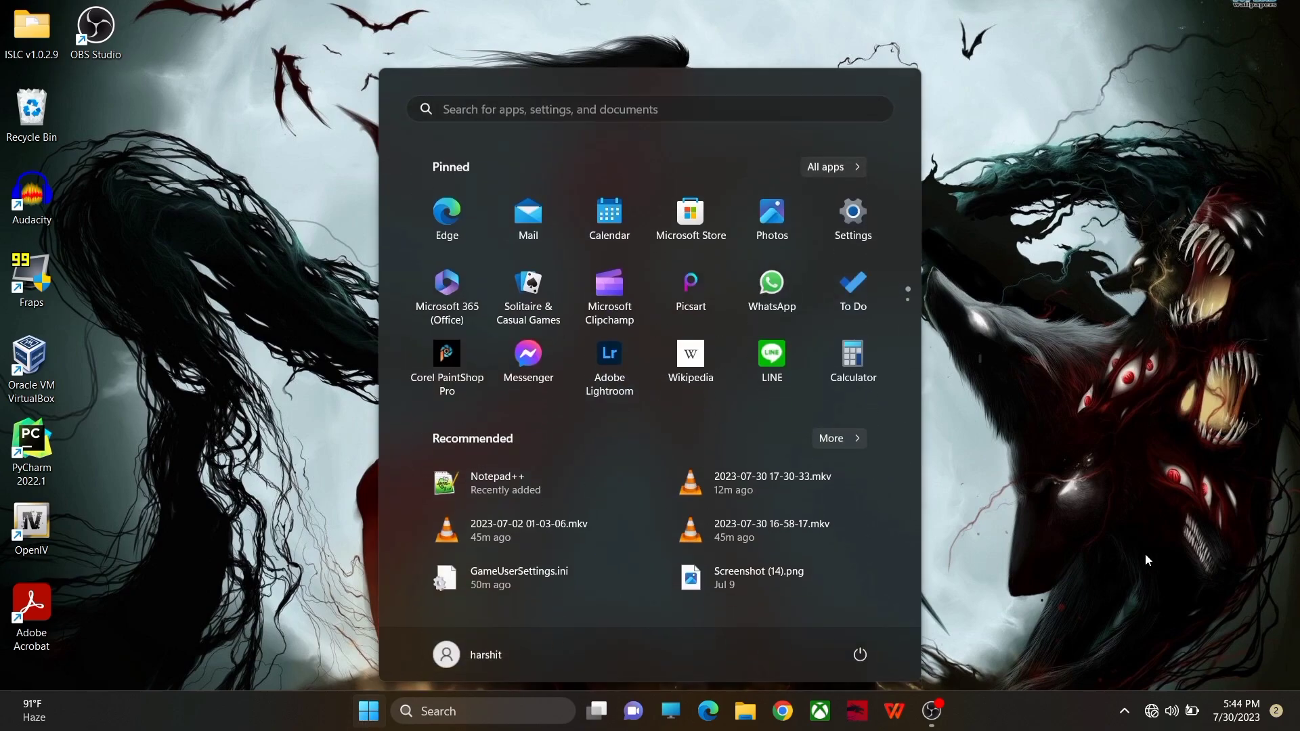
{"action": "key", "text": "Escape"}
{"action": "left_click", "coordinate": [369, 714]}
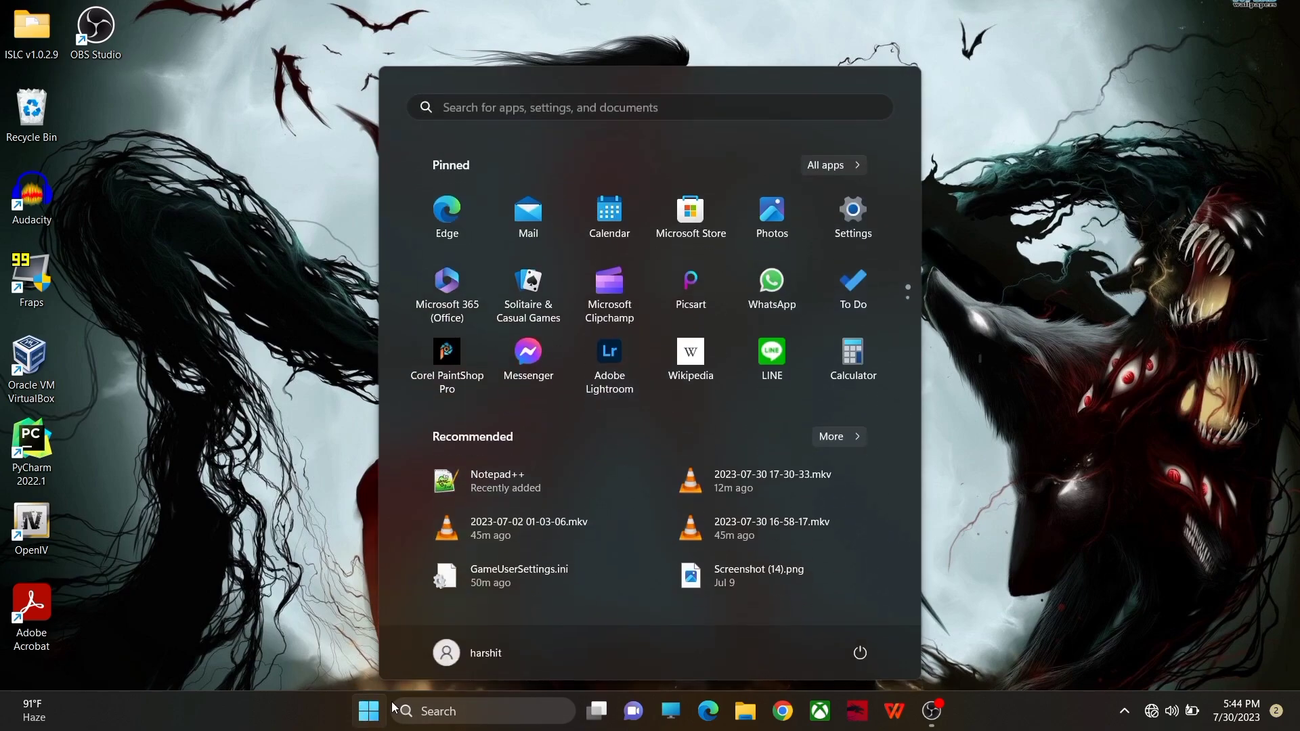
{"action": "left_click", "coordinate": [867, 224]}
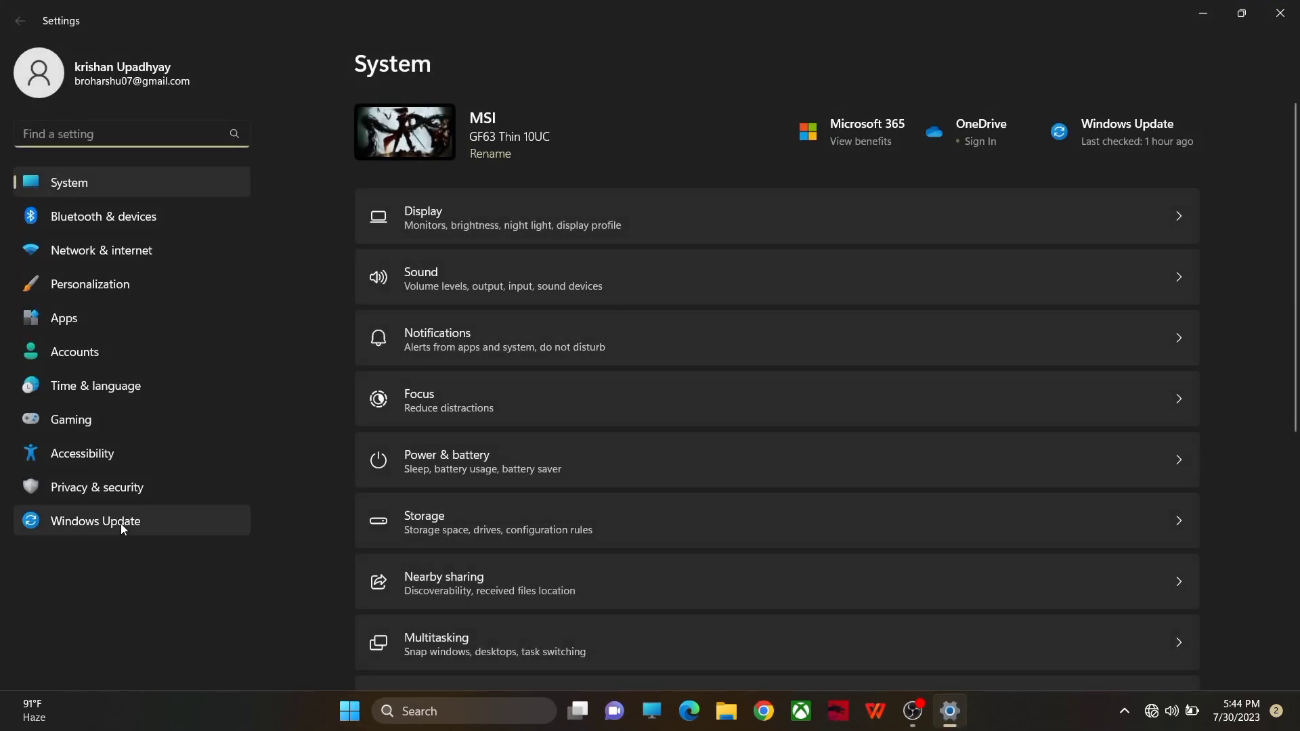
{"action": "scroll", "coordinate": [593, 519], "scroll_direction": "down", "scroll_amount": 5}
{"action": "scroll", "coordinate": [593, 525], "scroll_direction": "down", "scroll_amount": 2}
{"action": "left_click", "coordinate": [538, 636]}
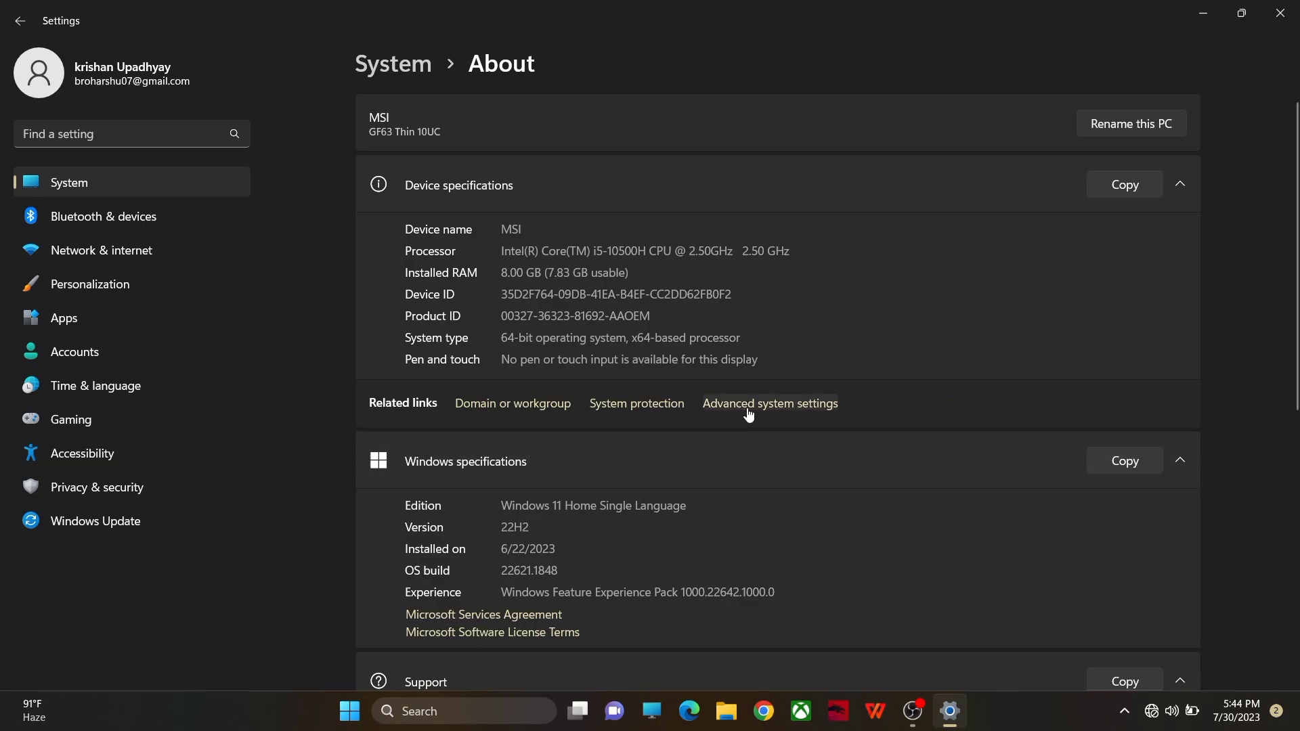
{"action": "left_click", "coordinate": [776, 406]}
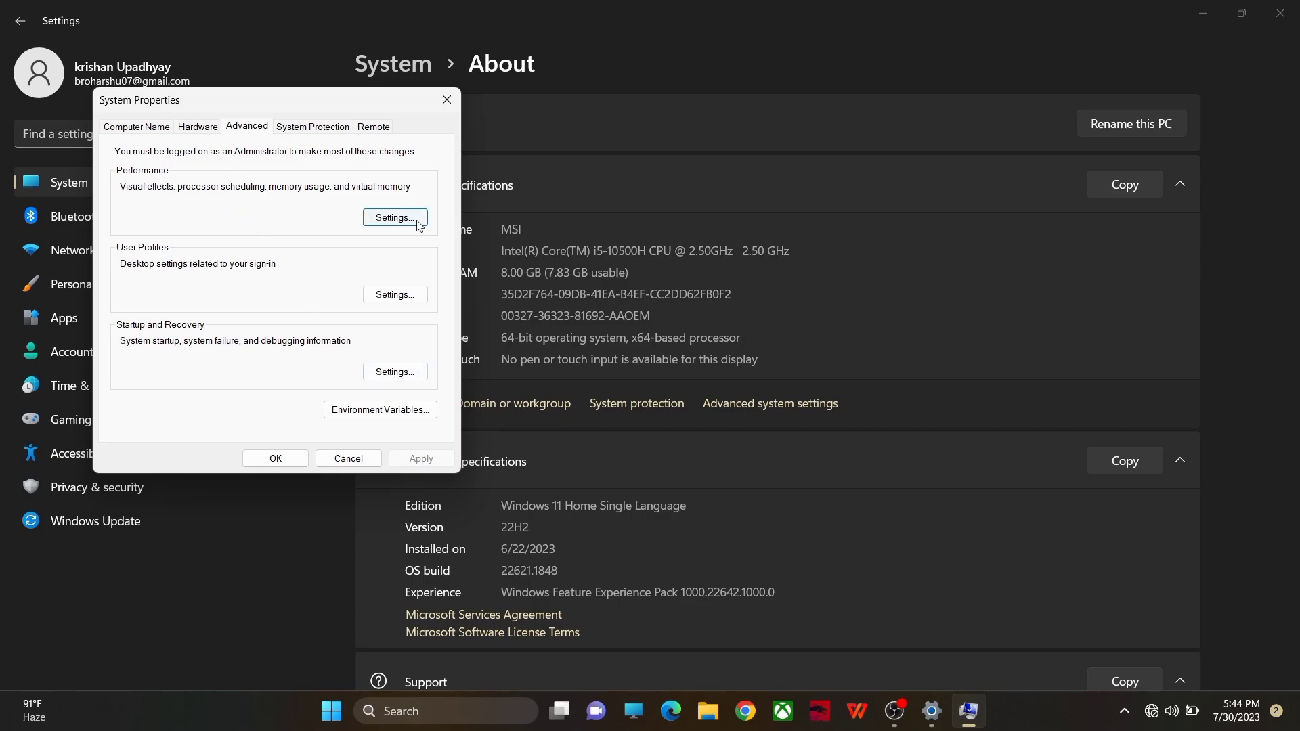
- Choose best-performance visual effects, re-enabling translucent selection, window contents while dragging, smooth fonts and smooth scrolling
{"action": "left_click", "coordinate": [377, 218]}
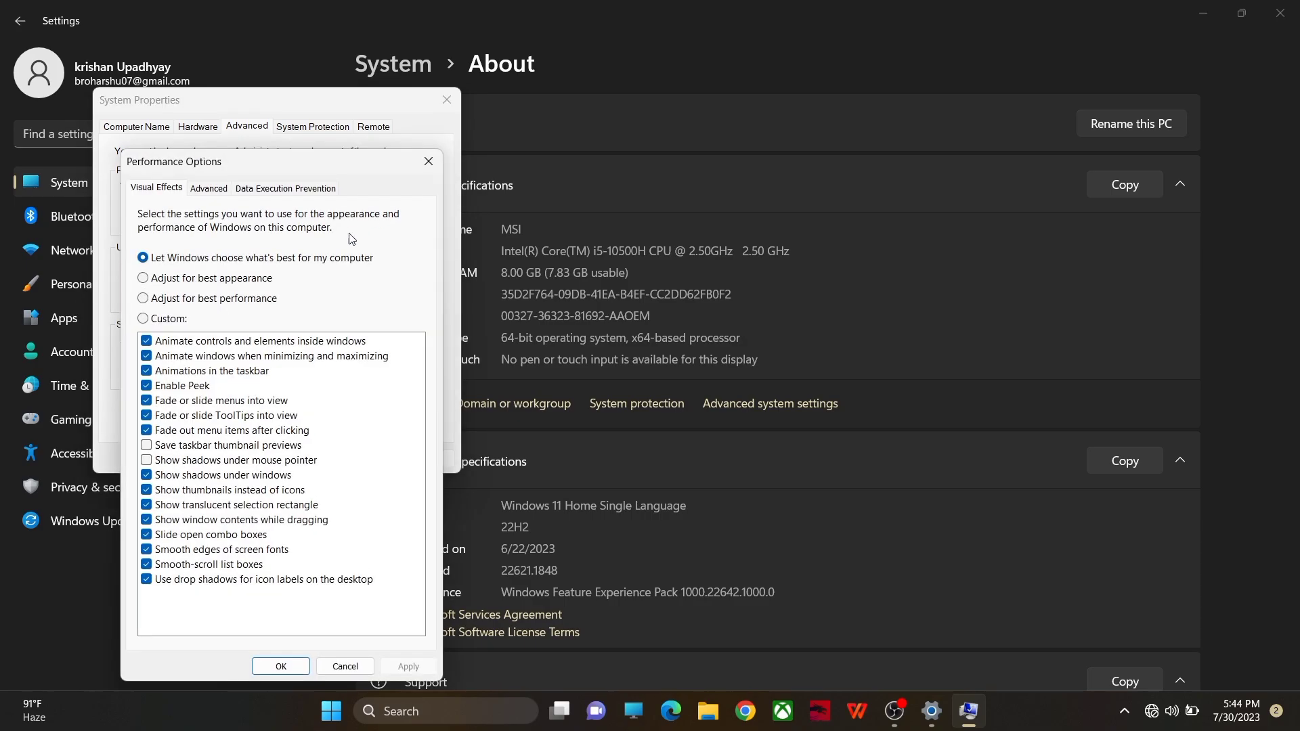
{"action": "left_click", "coordinate": [203, 298]}
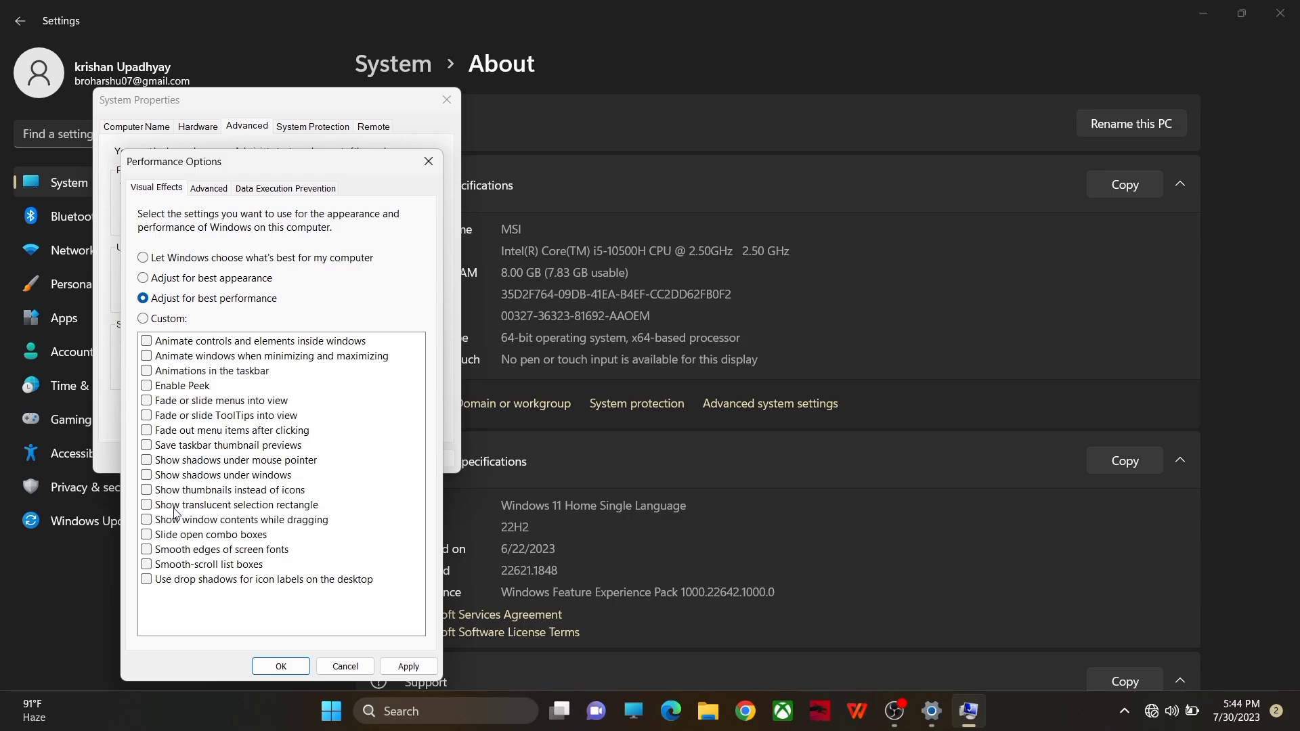
{"action": "left_click", "coordinate": [148, 509]}
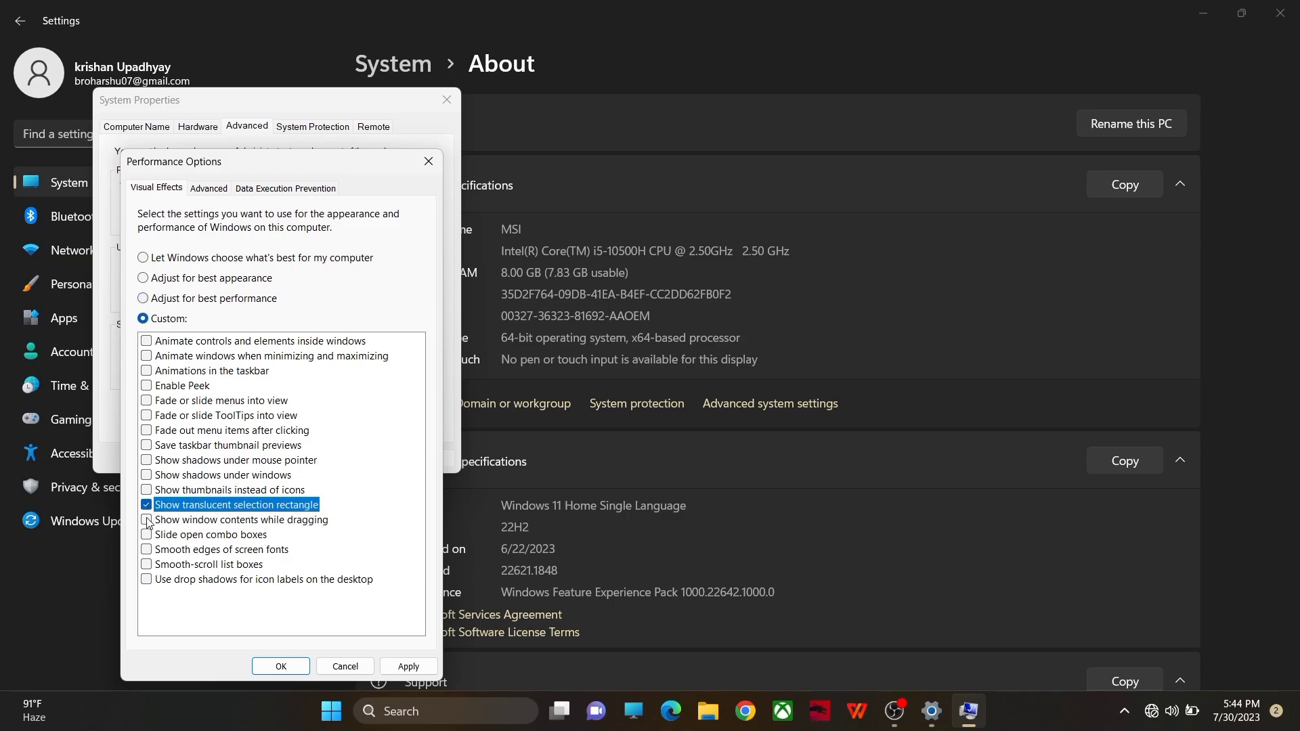
{"action": "left_click", "coordinate": [147, 520]}
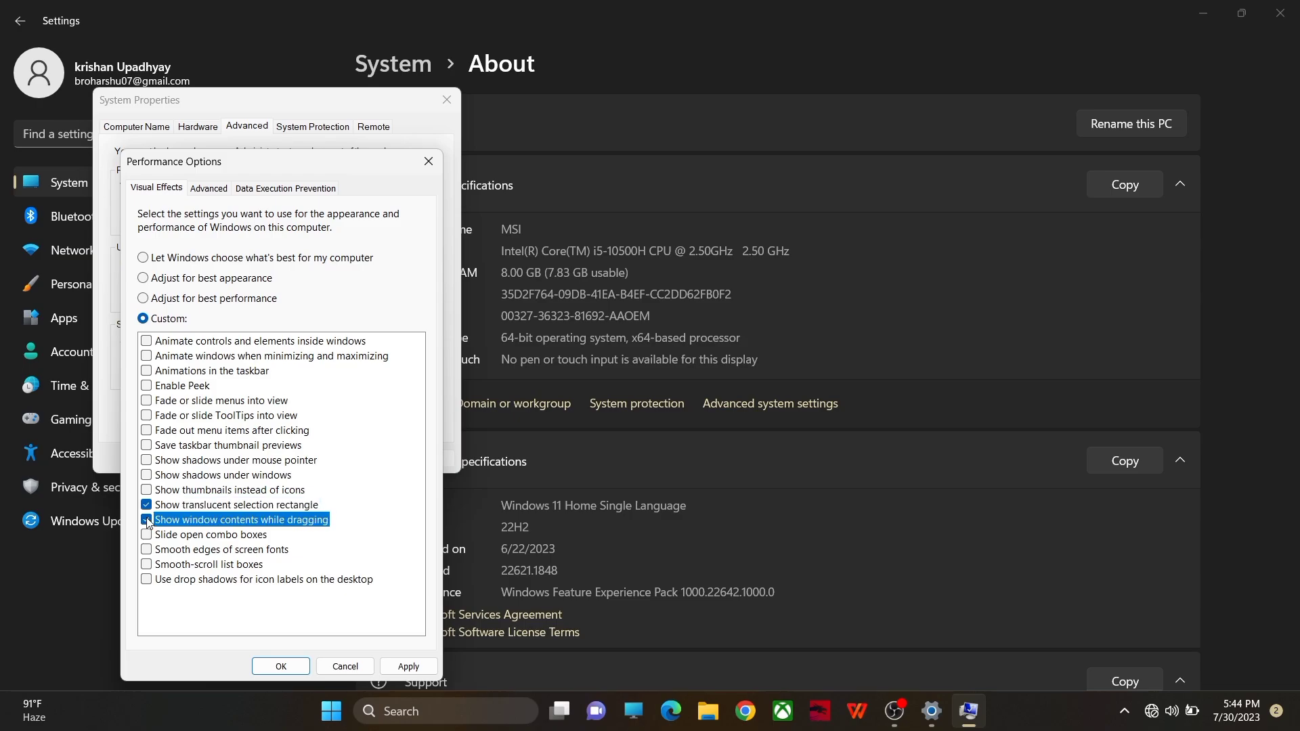
{"action": "left_click", "coordinate": [150, 553]}
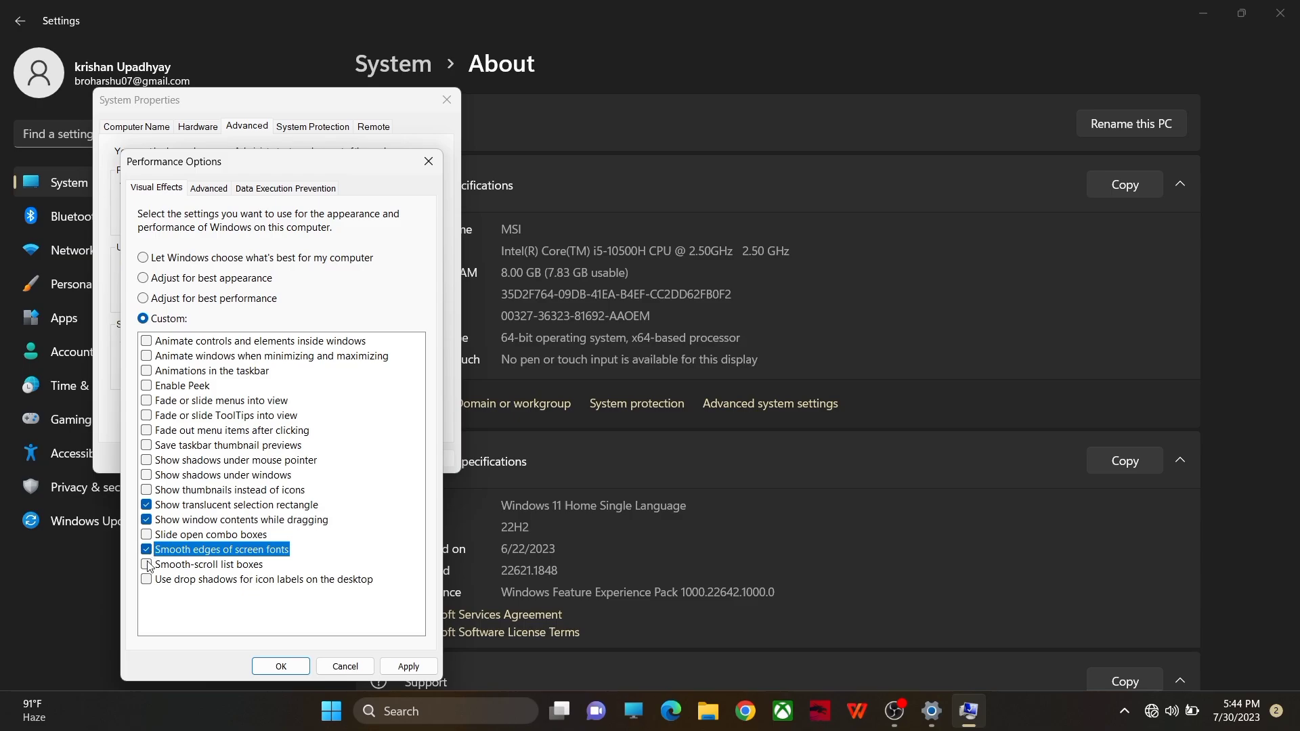
{"action": "left_click", "coordinate": [147, 565]}
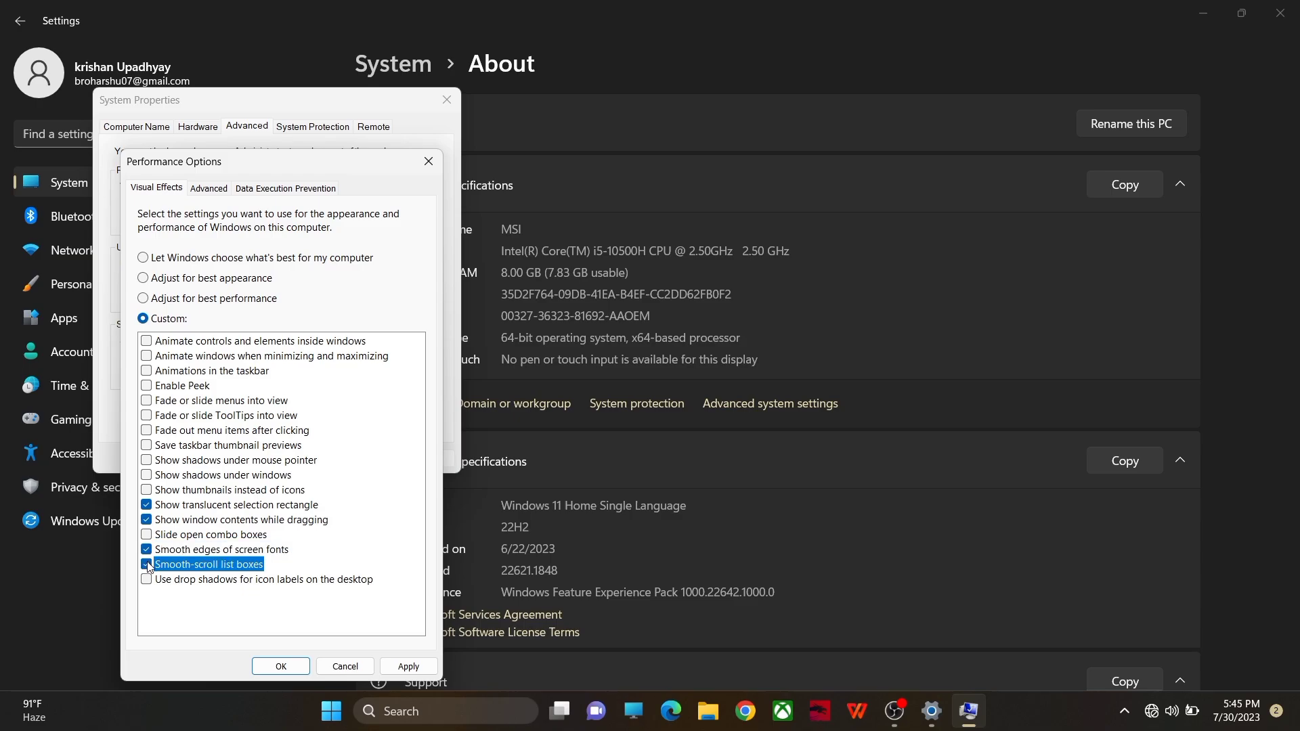
- Apply the visual effects, confirm Performance Options and System Properties, and close Settings
{"action": "left_click", "coordinate": [406, 668]}
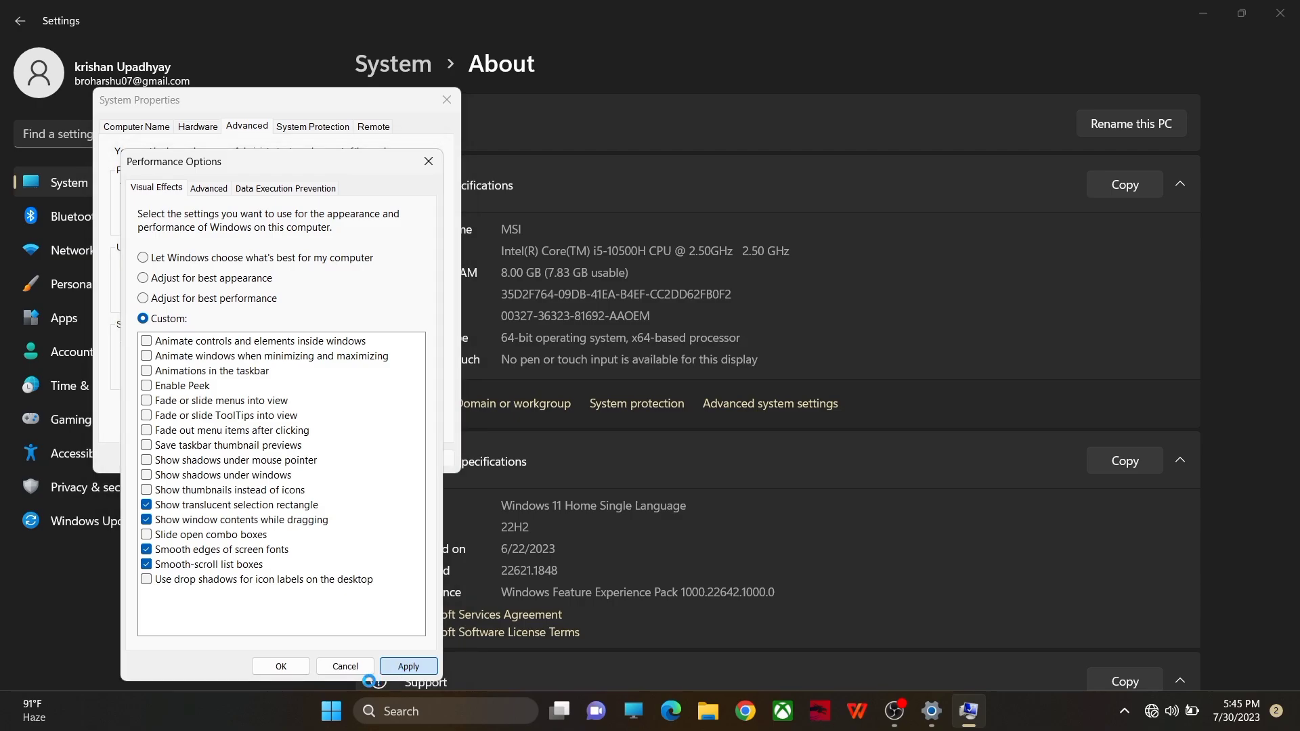
{"action": "left_click", "coordinate": [281, 667]}
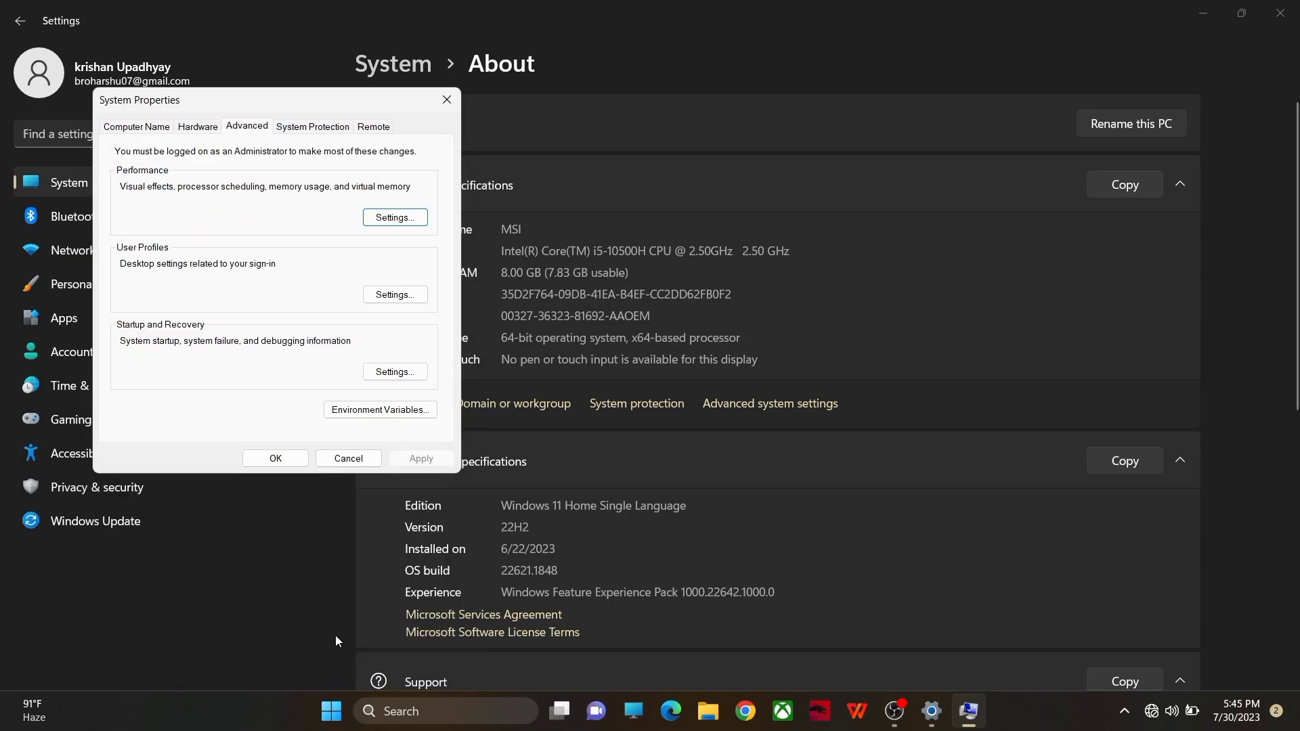
{"action": "left_click", "coordinate": [264, 459]}
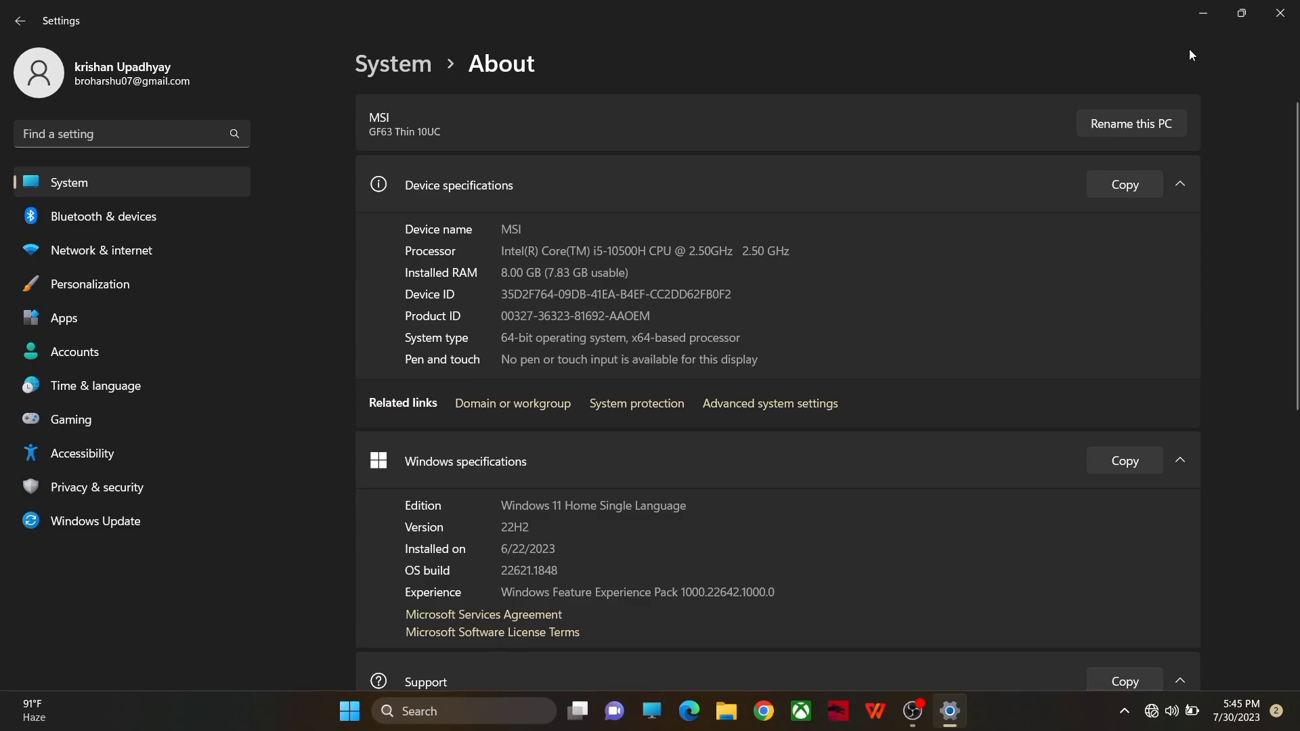
{"action": "left_click", "coordinate": [1280, 13]}
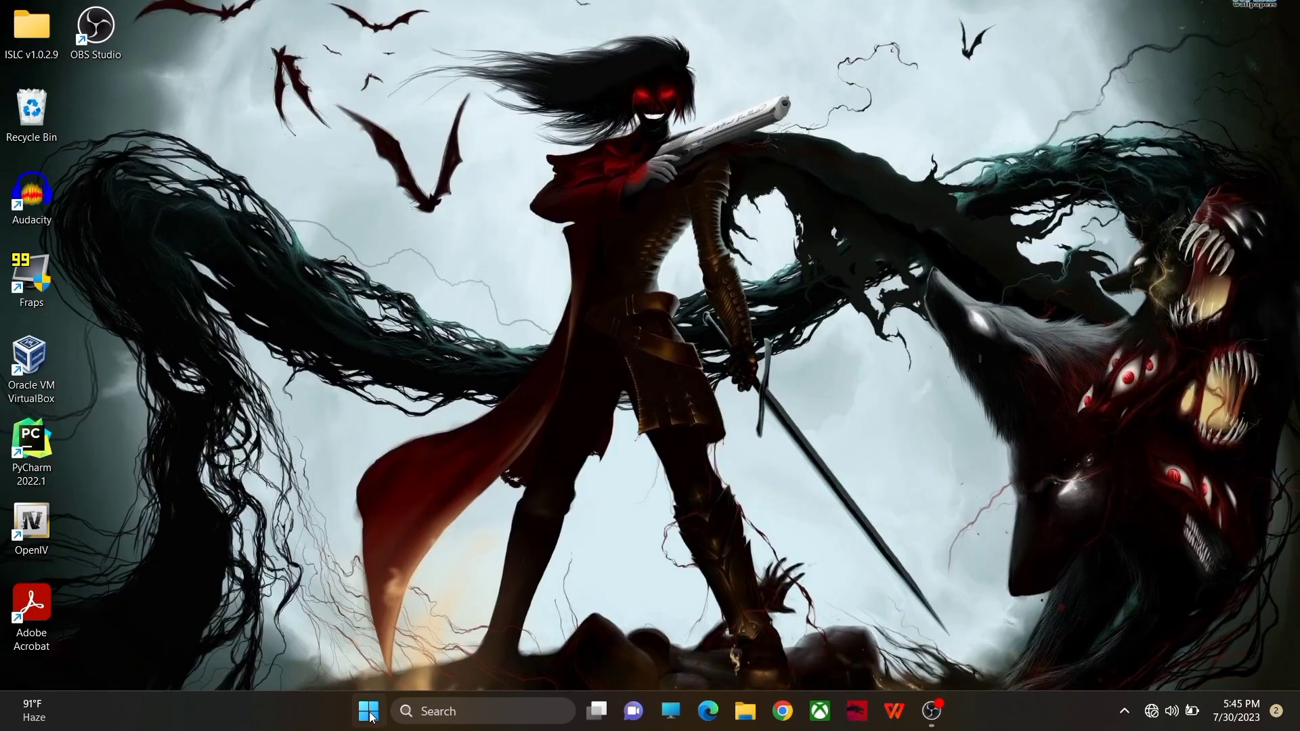
- Search 'power settings', set Power mode to Best performance on Power & battery, and close Settings
{"action": "left_click", "coordinate": [371, 716]}
{"action": "left_click", "coordinate": [595, 107]}
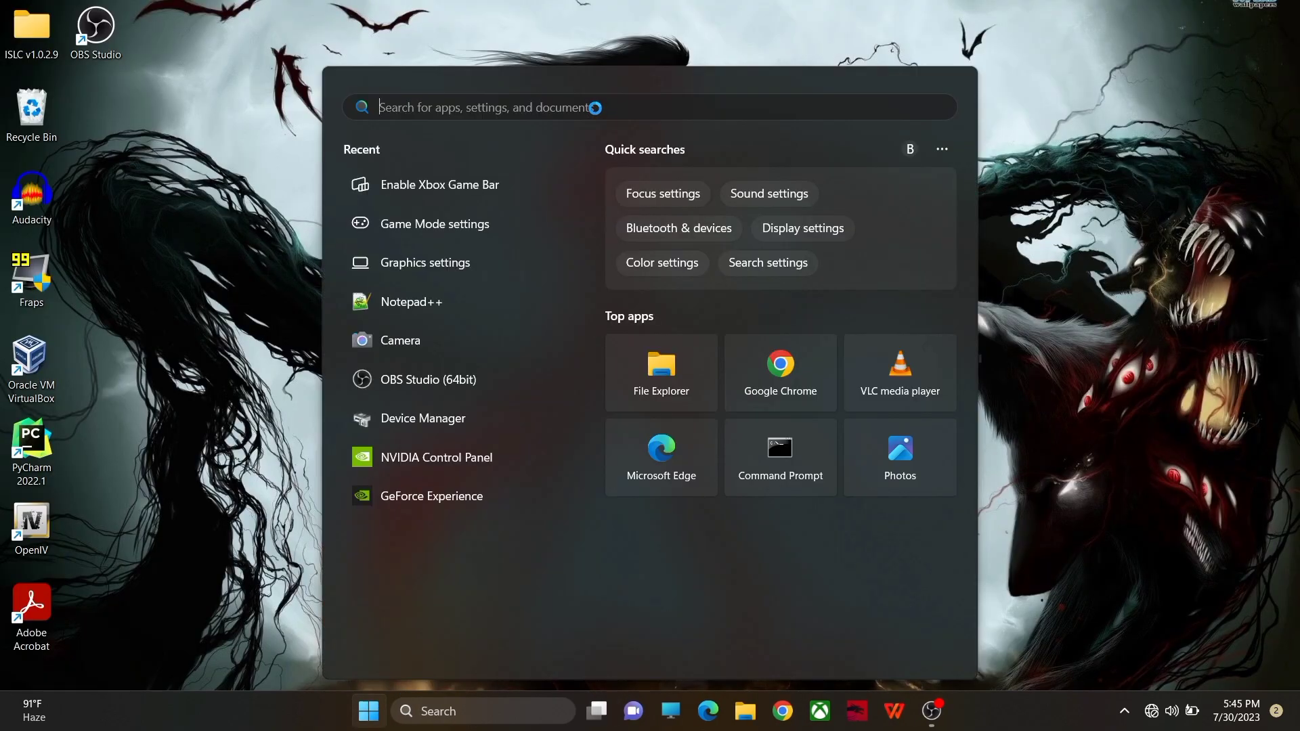
{"action": "type", "text": "power"}
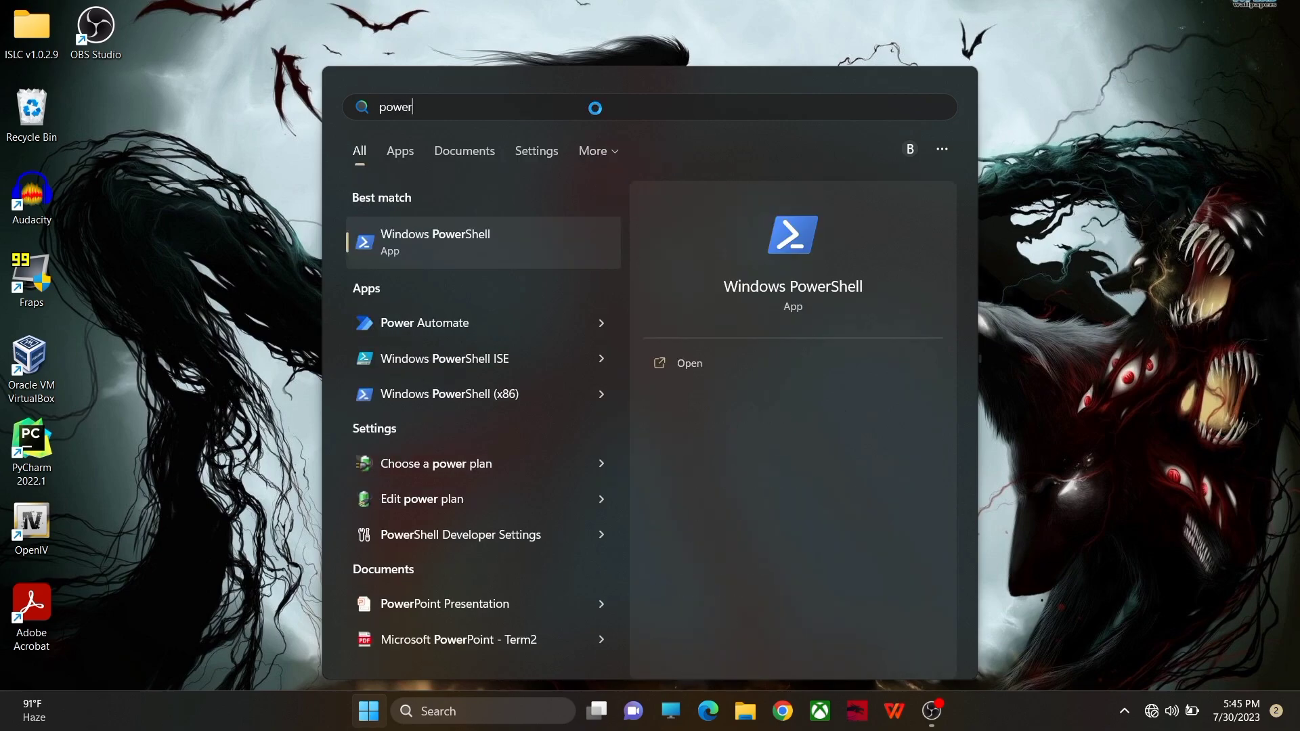
{"action": "type", "text": " sett"}
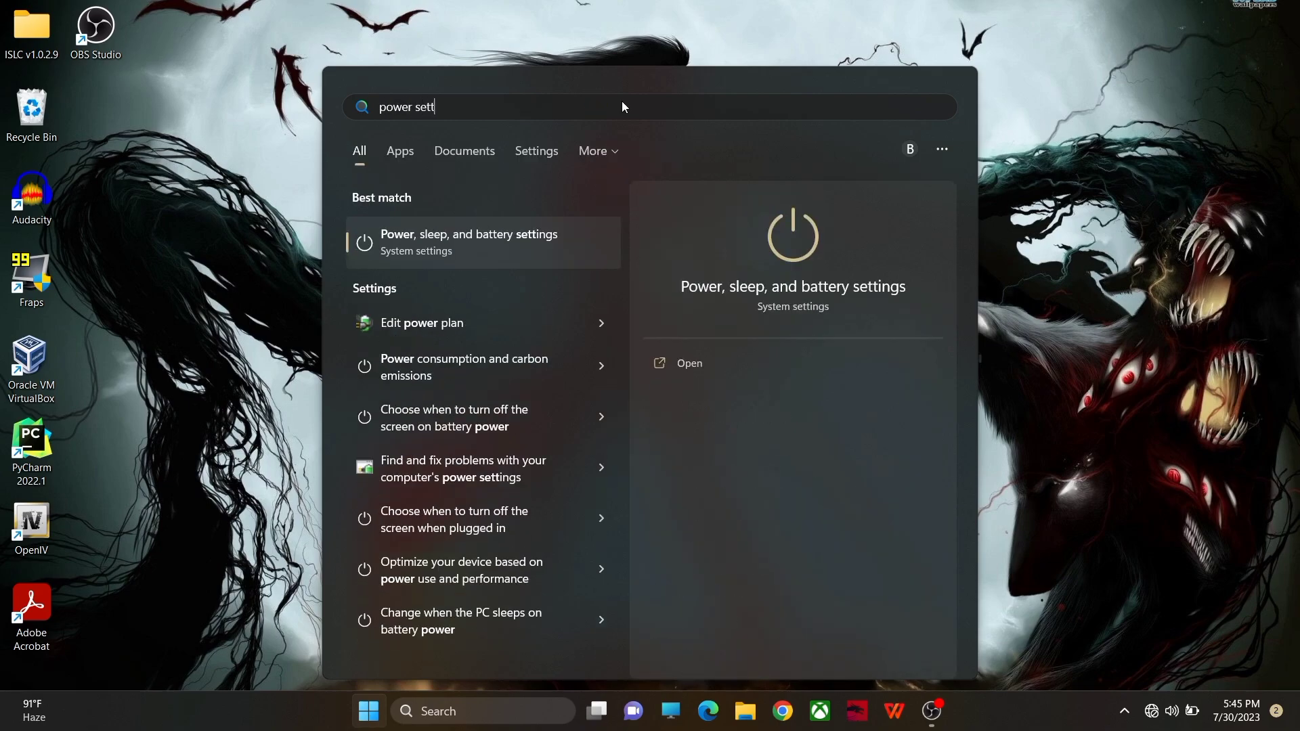
{"action": "type", "text": "i"}
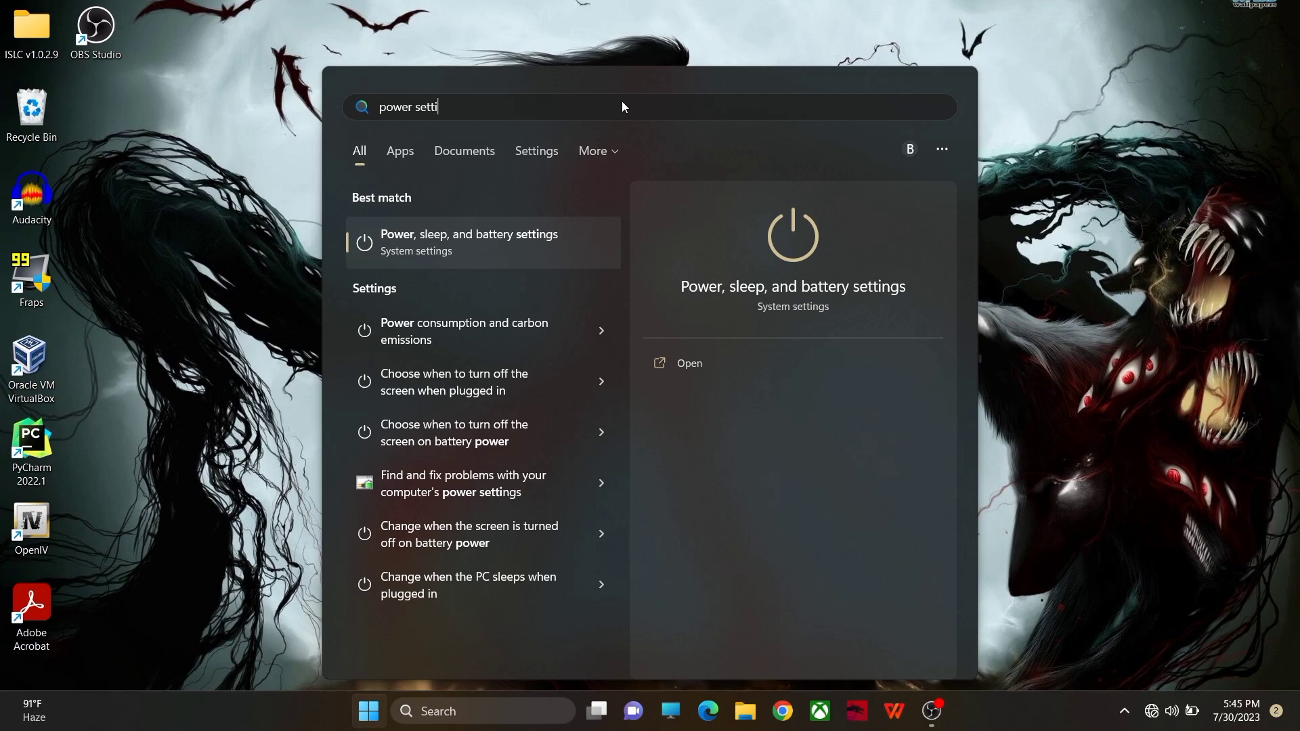
{"action": "left_click", "coordinate": [598, 234]}
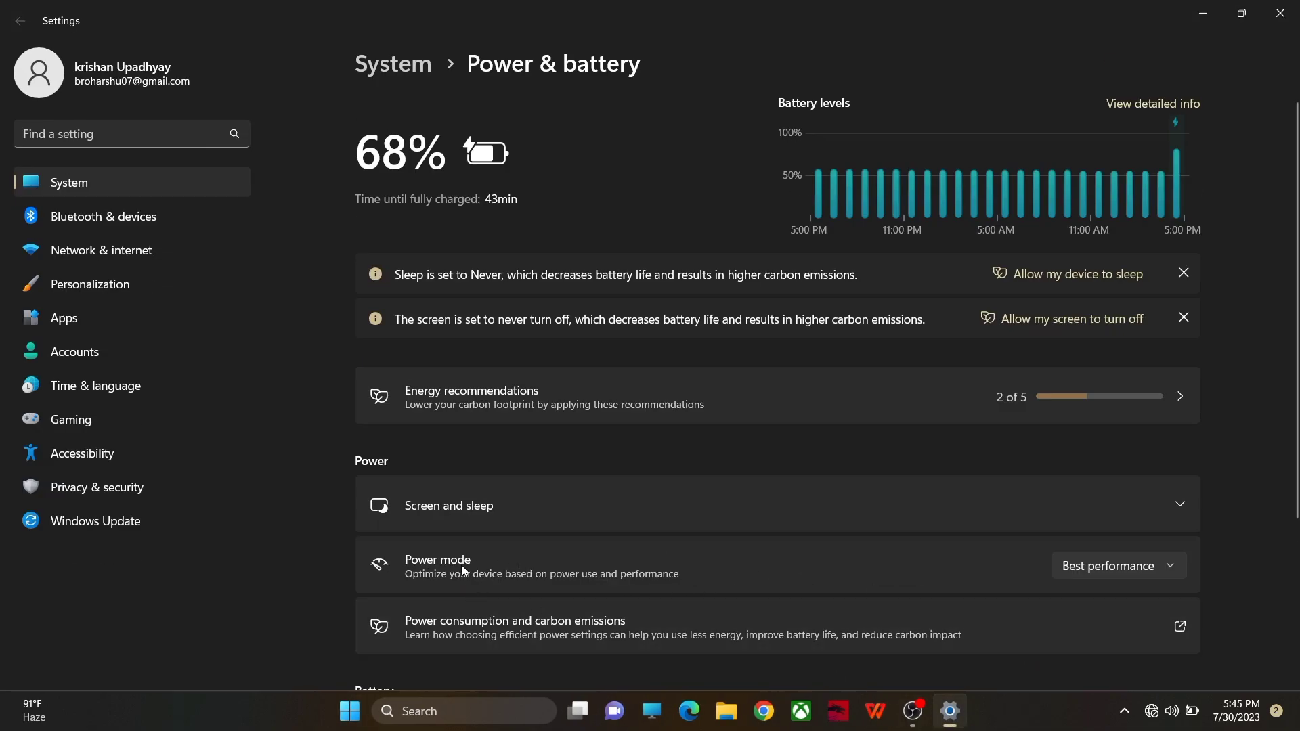
{"action": "left_click", "coordinate": [1092, 570]}
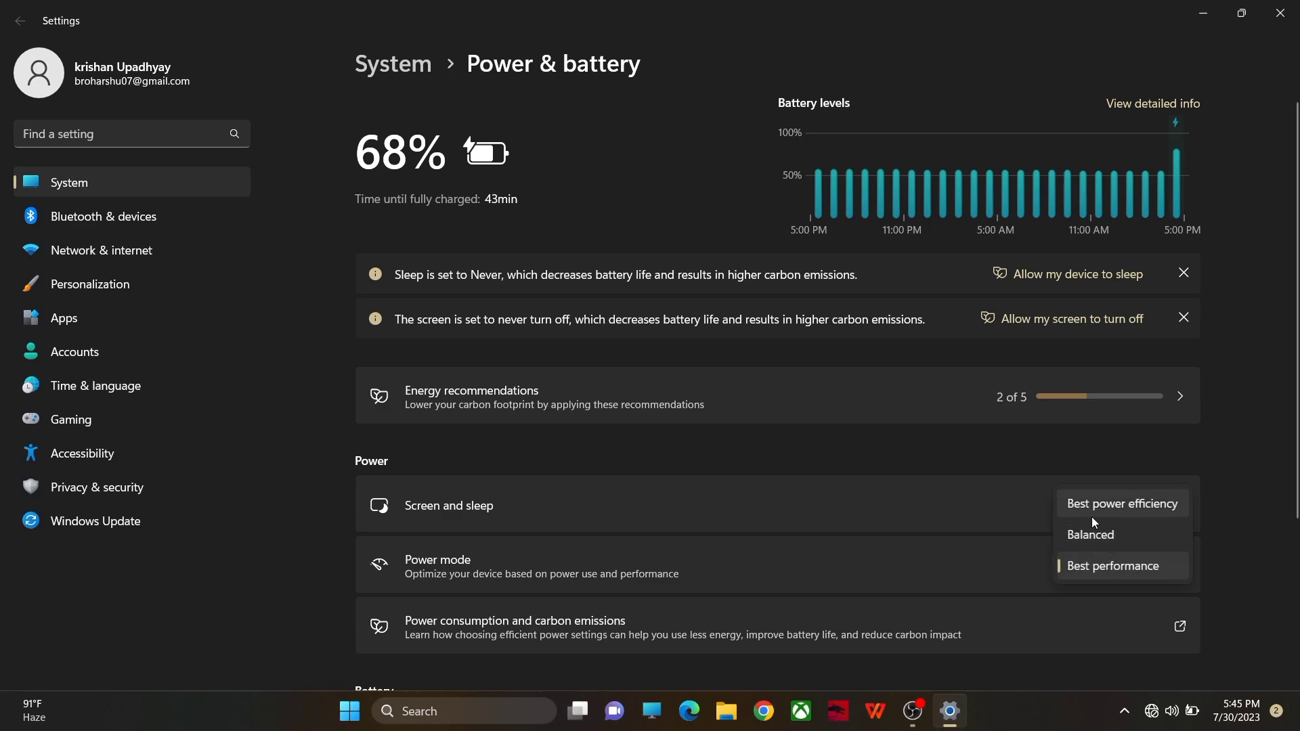
{"action": "left_click", "coordinate": [1128, 569]}
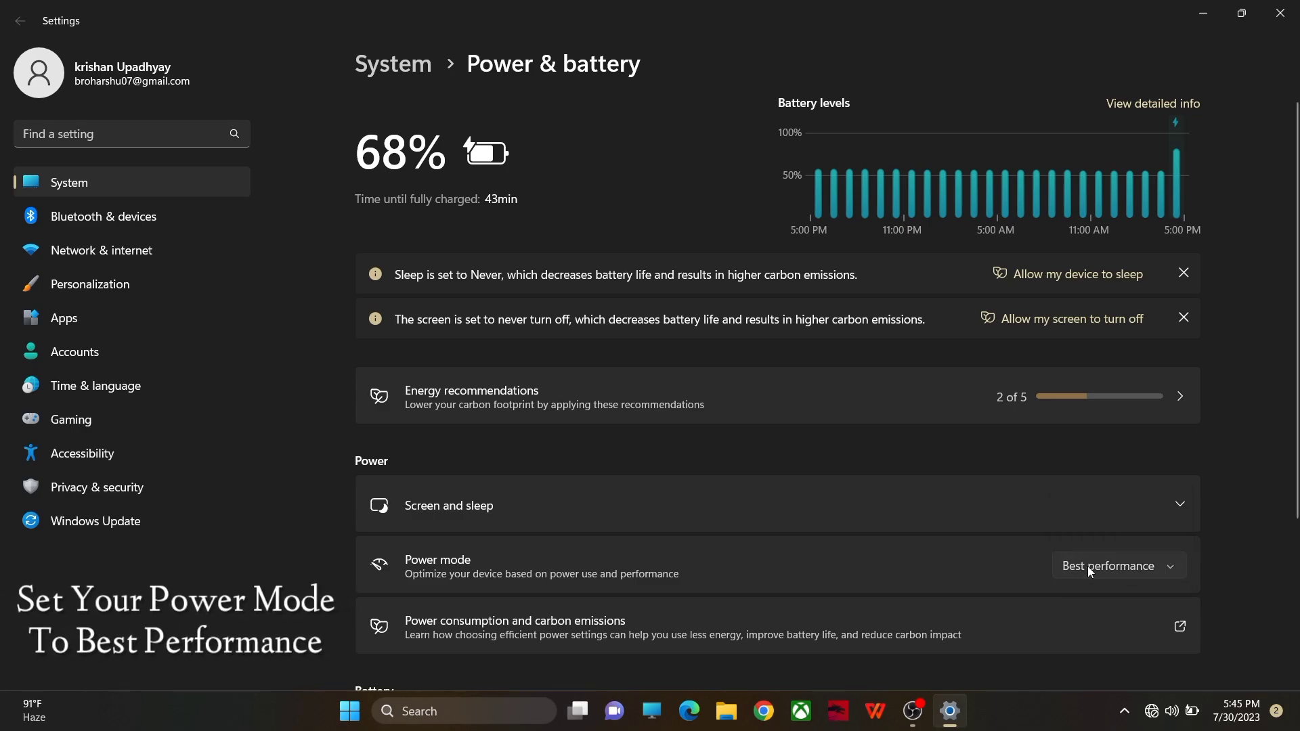
{"action": "left_click", "coordinate": [1096, 567]}
{"action": "left_click", "coordinate": [1126, 566]}
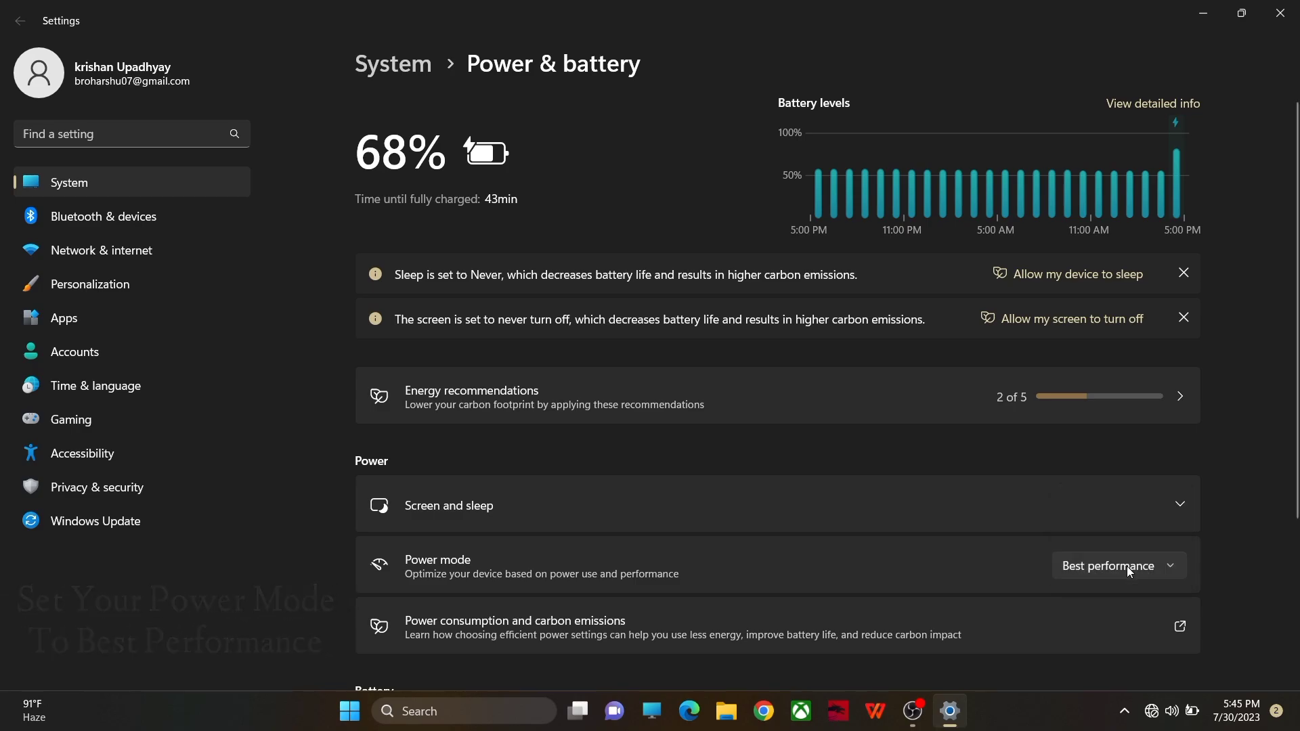
{"action": "left_click", "coordinate": [1282, 22]}
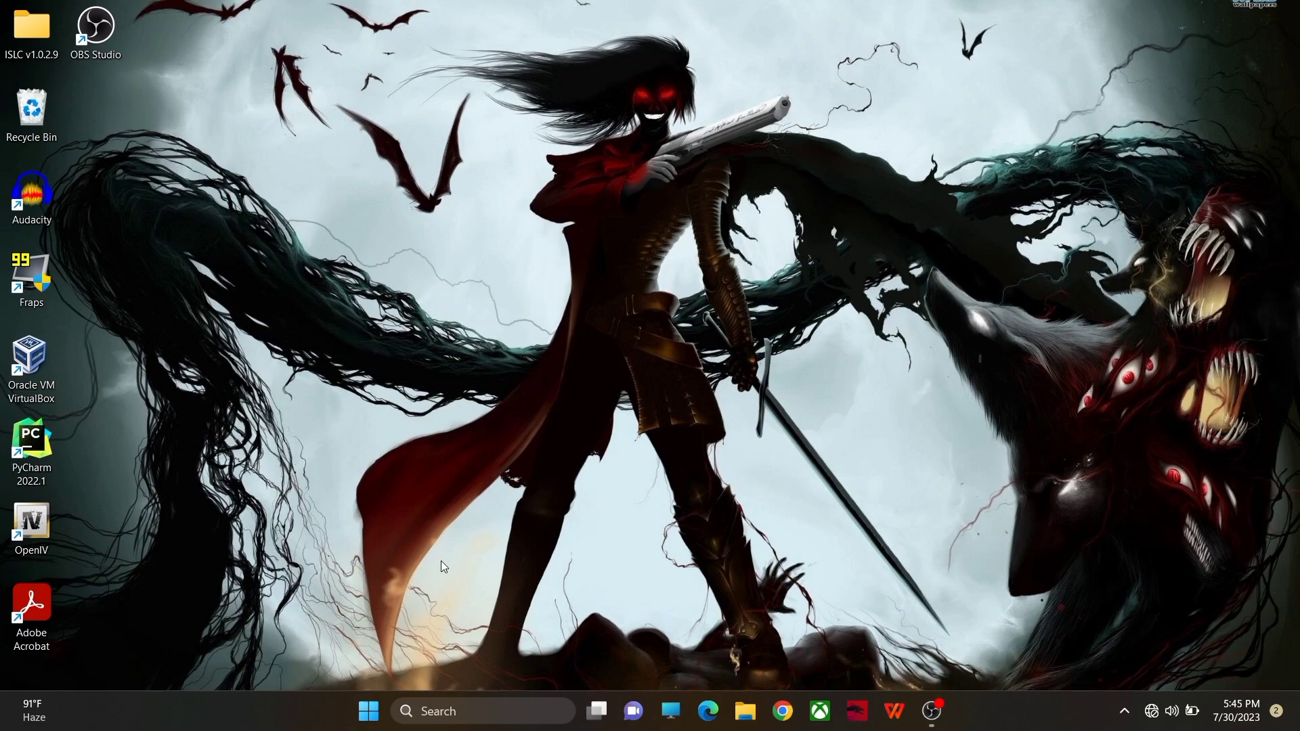
- Run msconfig, tick 'Hide all Microsoft services' on the Services tab, and confirm with OK
{"action": "key", "text": "super+r"}
{"action": "key", "text": "BackSpace"}
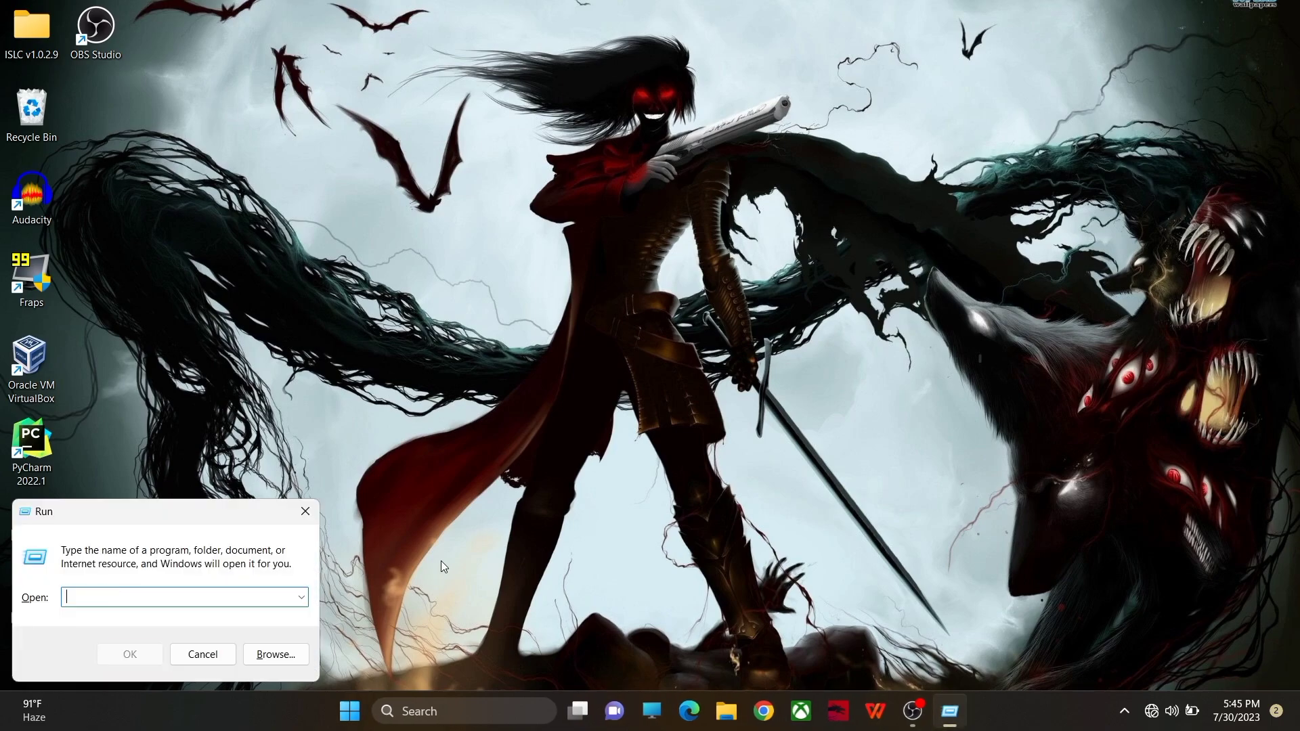
{"action": "type", "text": "msconfig"}
{"action": "key", "text": "Return"}
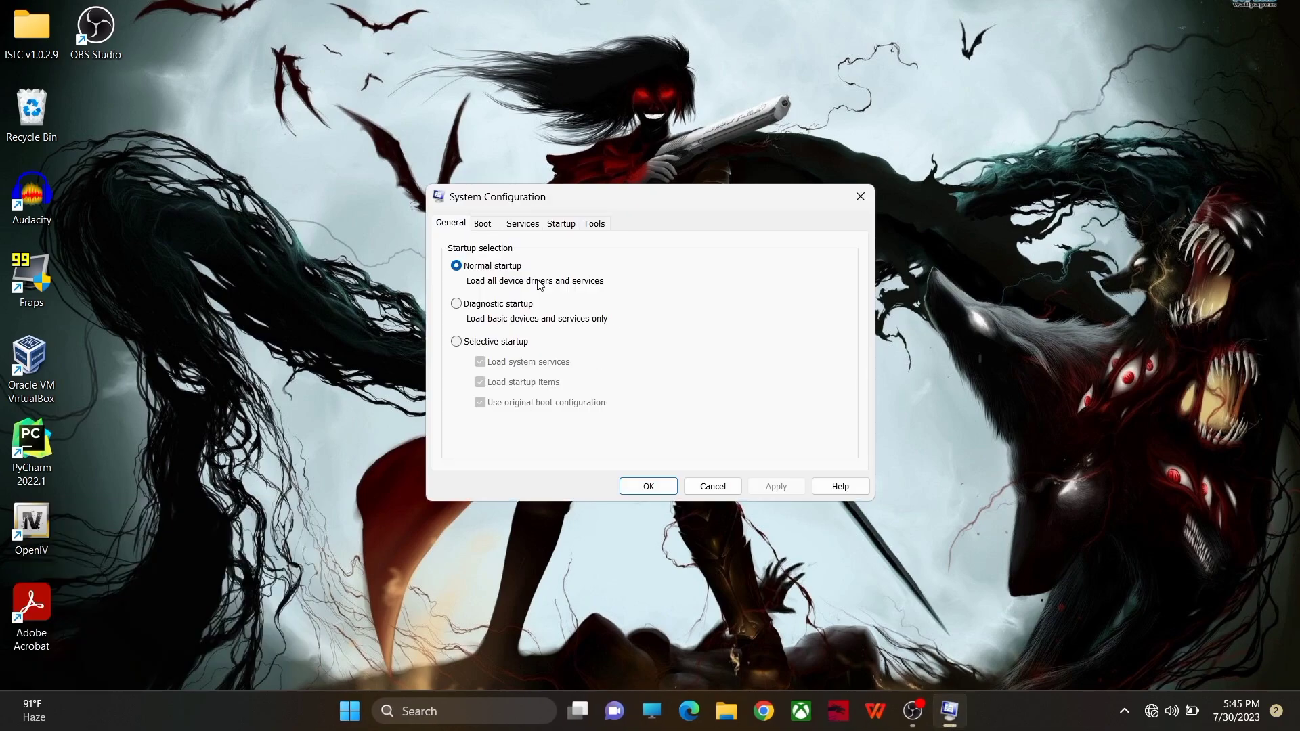
{"action": "left_click", "coordinate": [516, 226]}
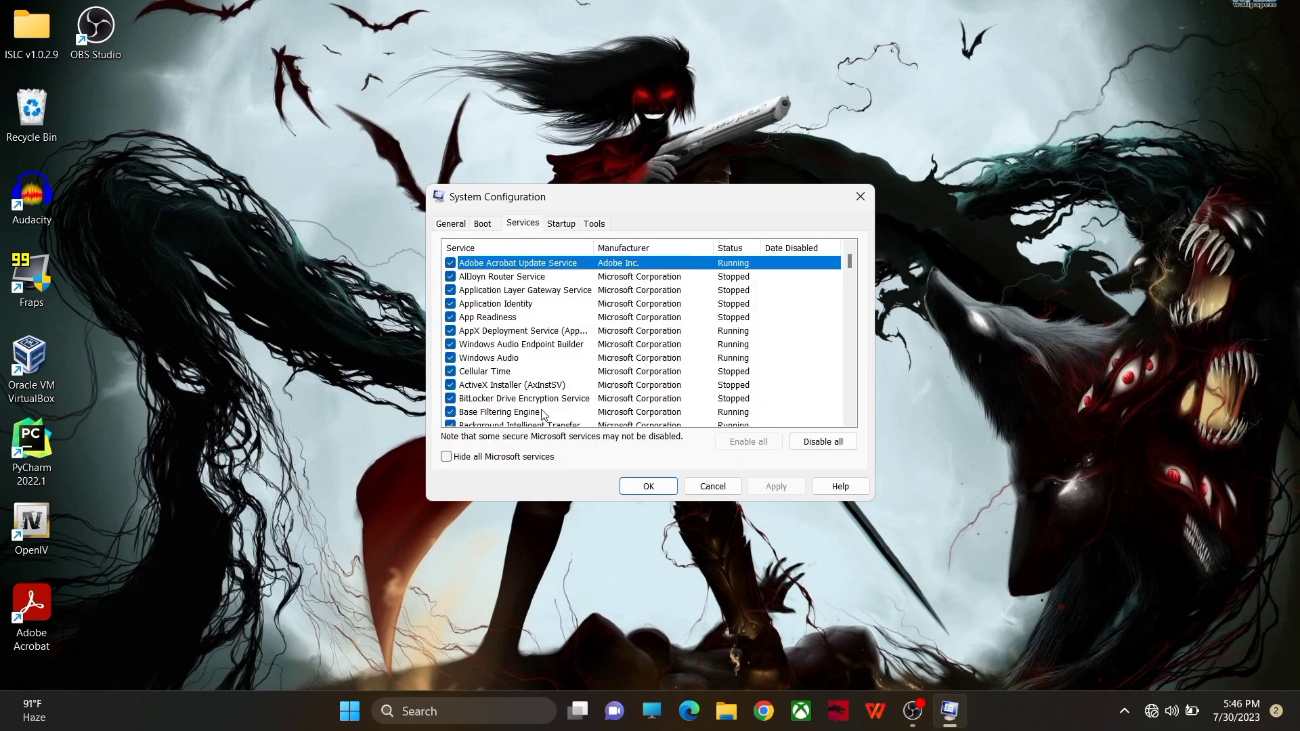
{"action": "left_click", "coordinate": [477, 458]}
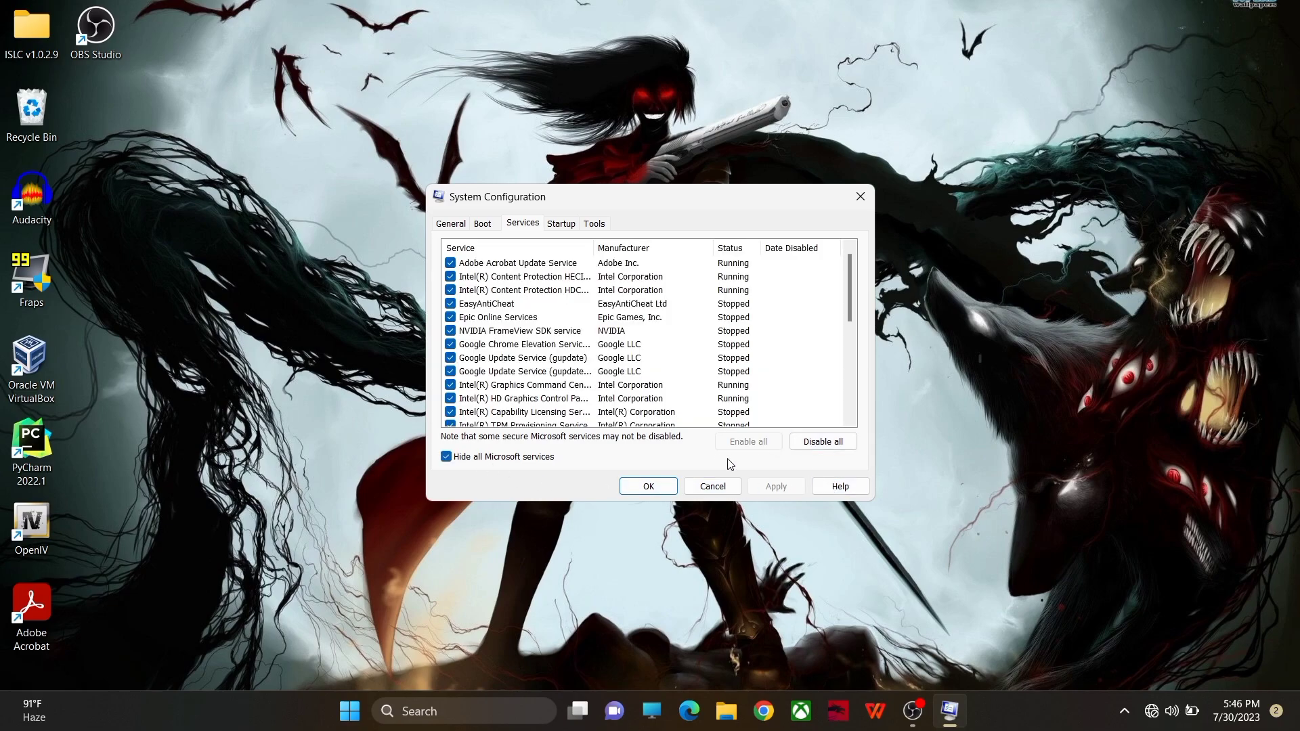
{"action": "left_click", "coordinate": [633, 487]}
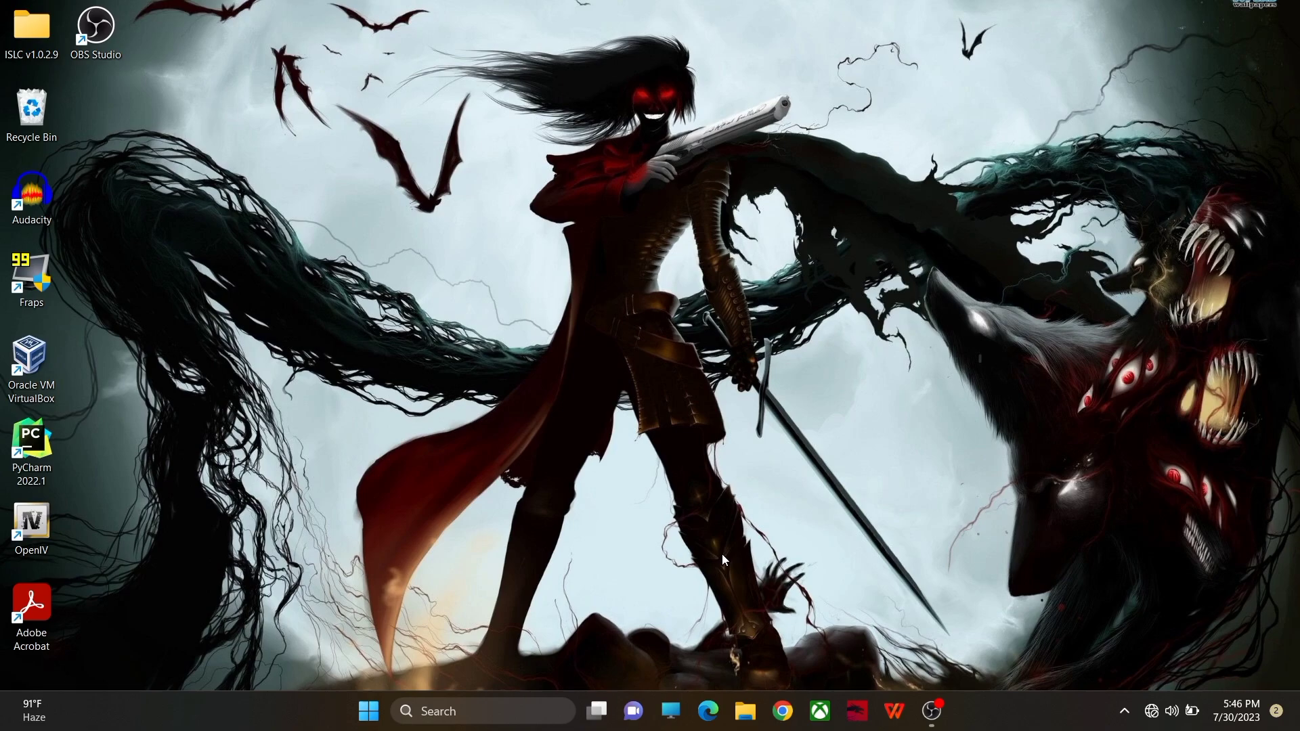
- Launch Intelligent standby list cleaner ISLC.exe from the desktop ISLC v1.0.2.9 folder
{"action": "double_click", "coordinate": [21, 20]}
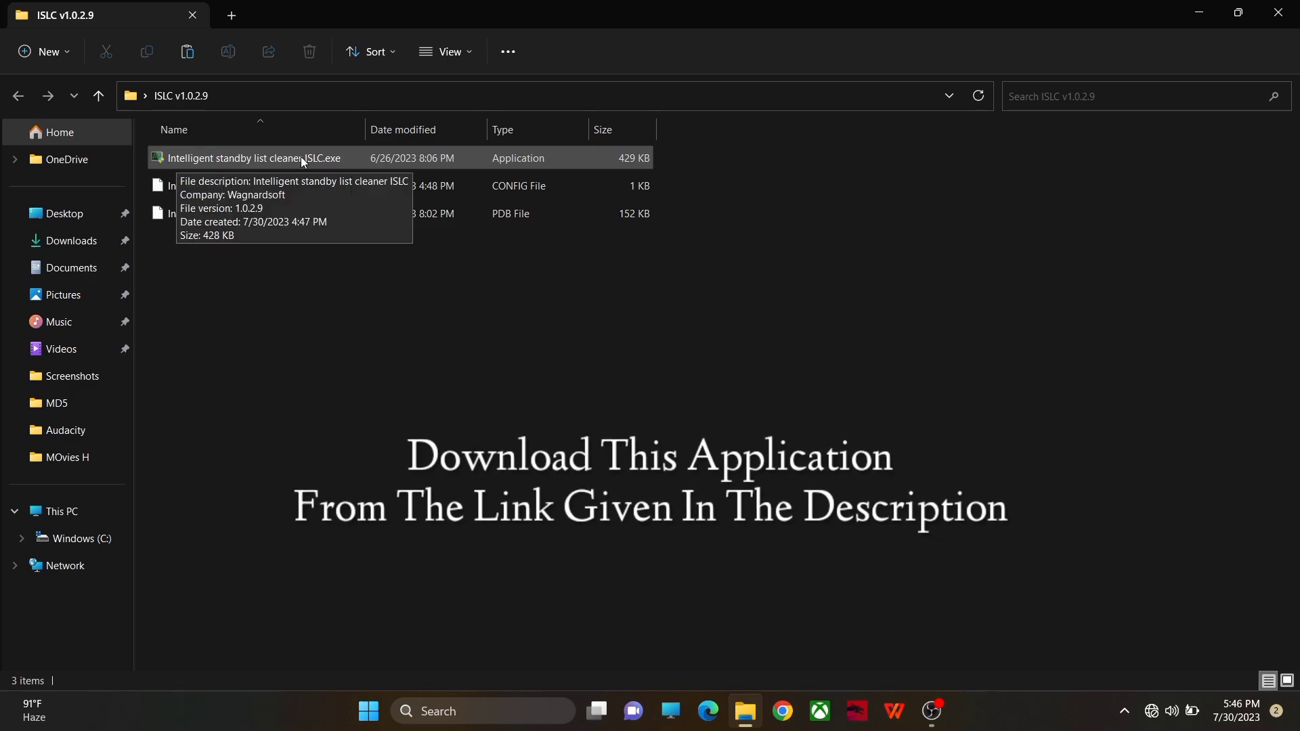
{"action": "double_click", "coordinate": [295, 157]}
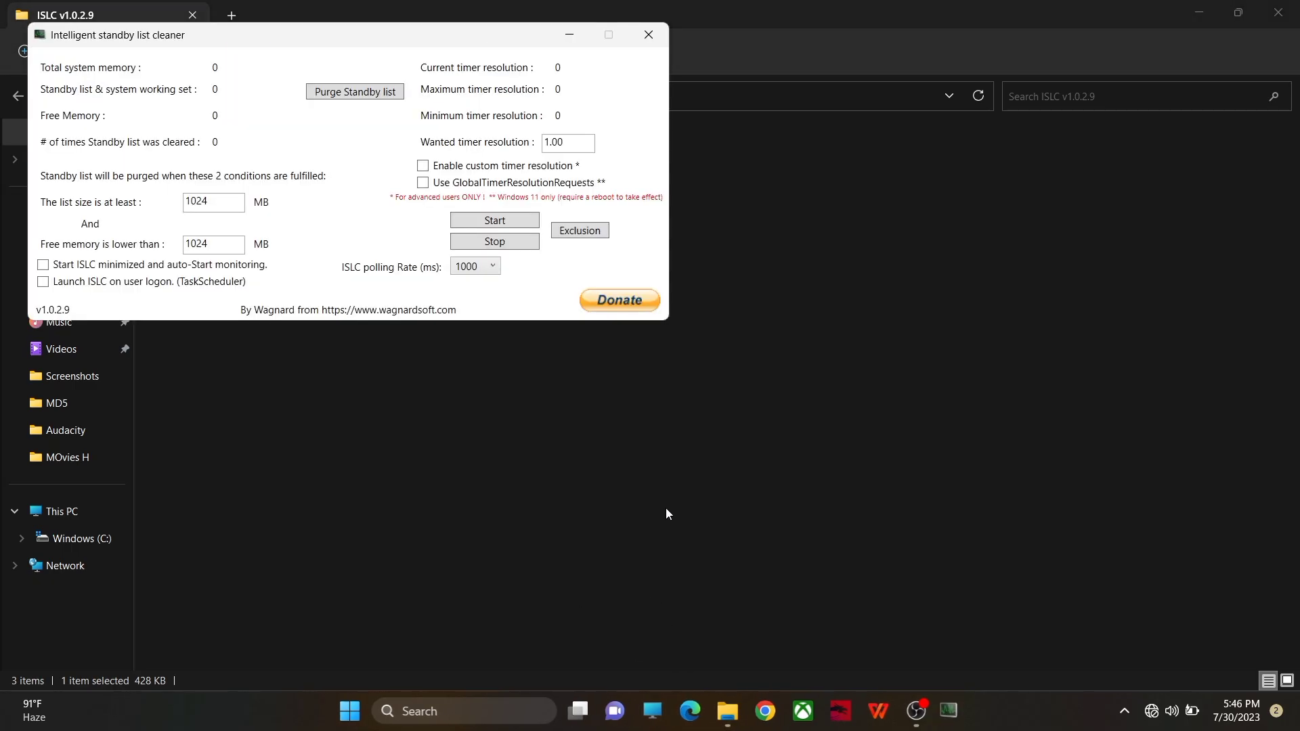
- Set 'Free memory is lower than' to 4000 in ISLC, start it, and minimize the window
{"action": "left_click", "coordinate": [1283, 8]}
{"action": "left_click_drag", "start_coordinate": [339, 41], "coordinate": [711, 186]}
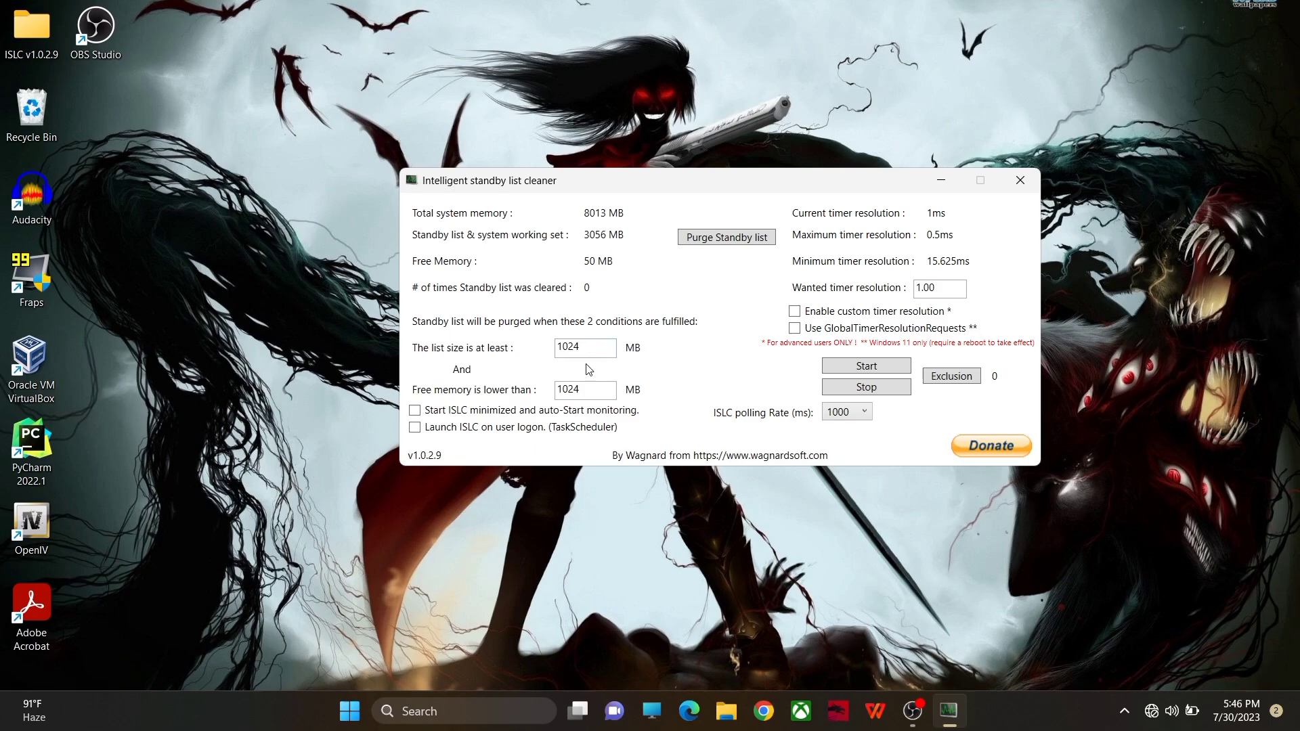
{"action": "left_click_drag", "start_coordinate": [597, 392], "coordinate": [549, 396]}
{"action": "key", "text": "BackSpace"}
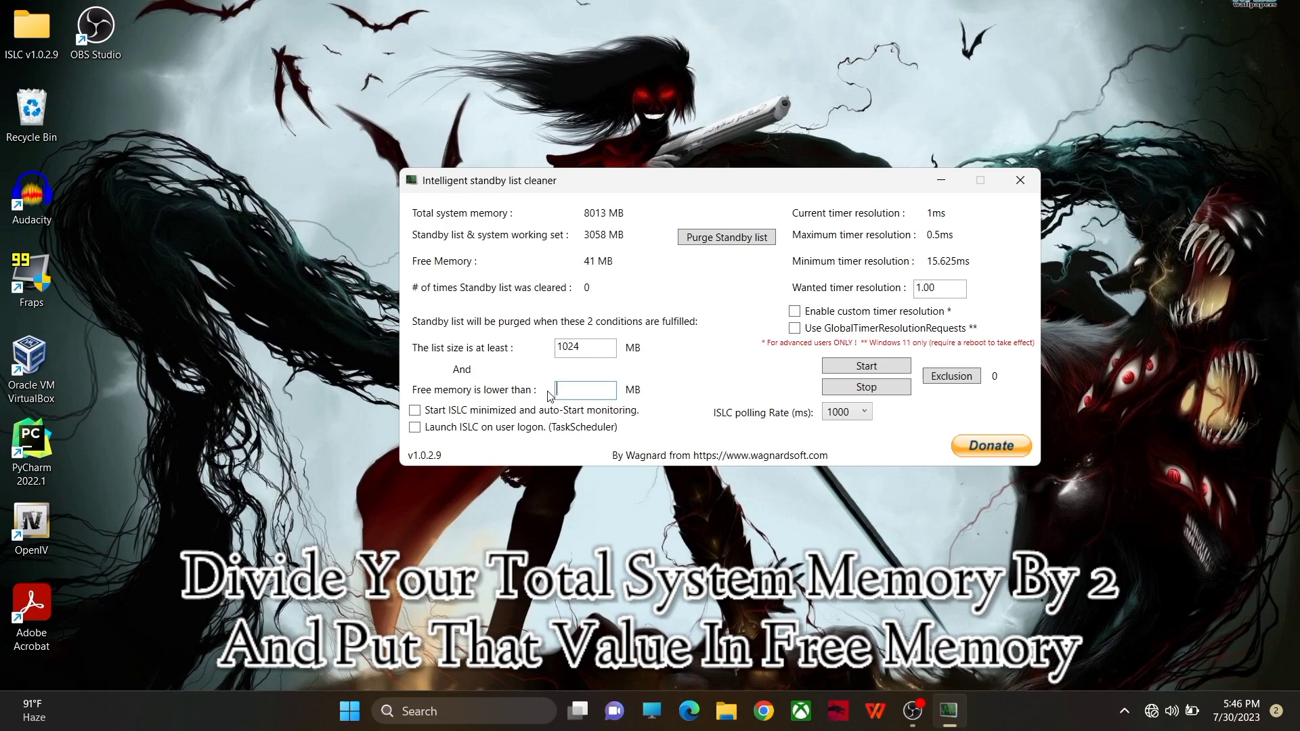
{"action": "type", "text": "4000"}
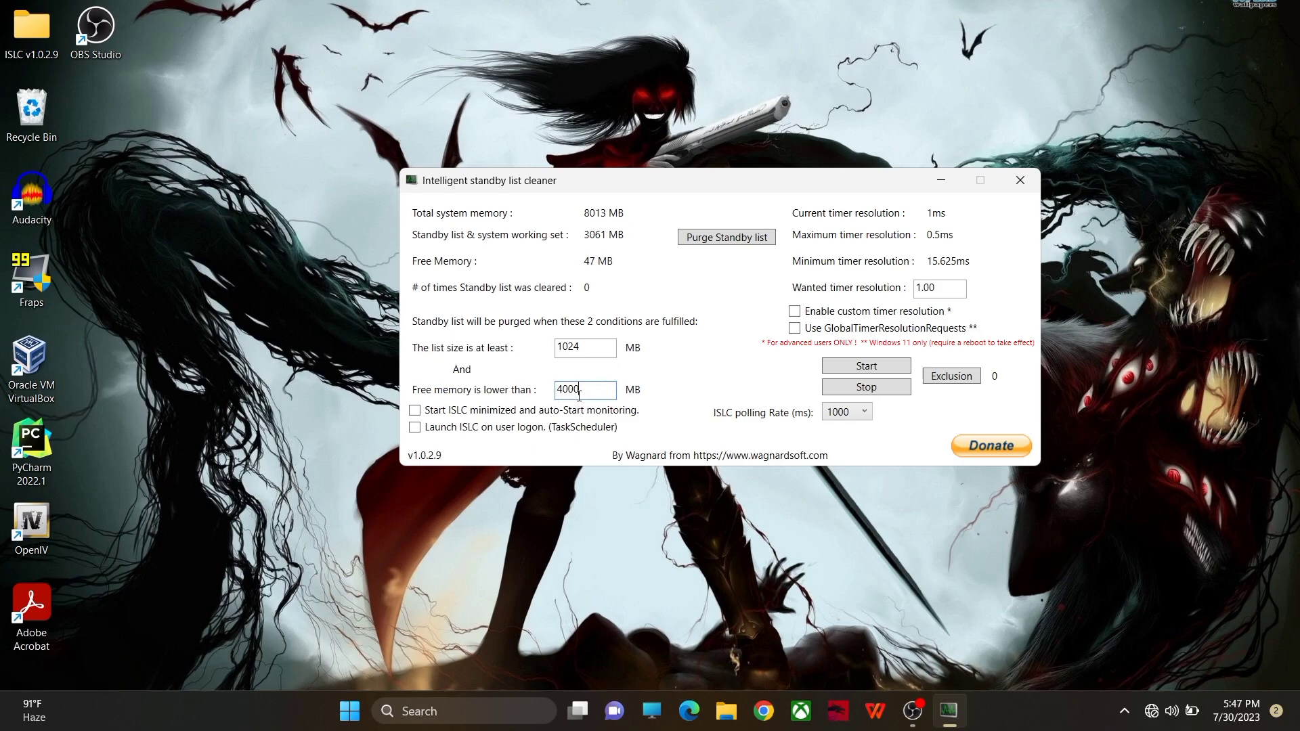
{"action": "left_click", "coordinate": [872, 370]}
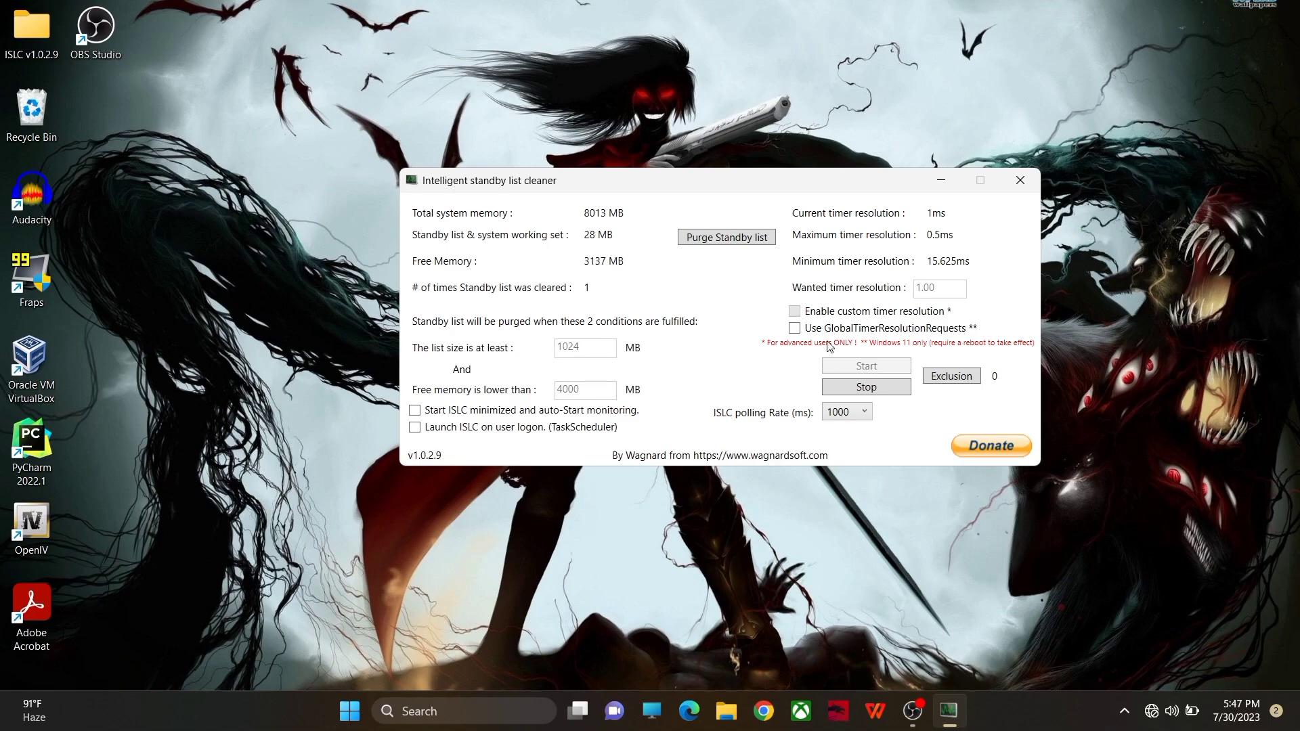
{"action": "left_click", "coordinate": [942, 181]}
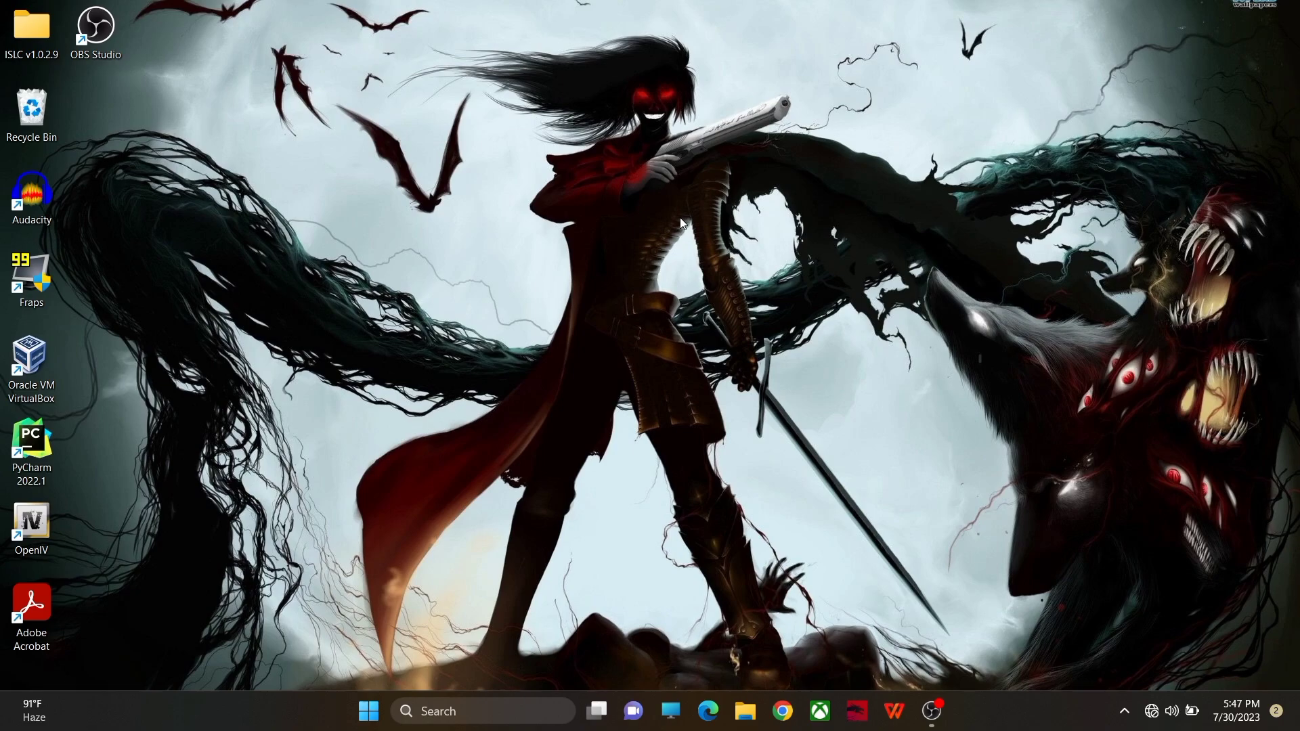